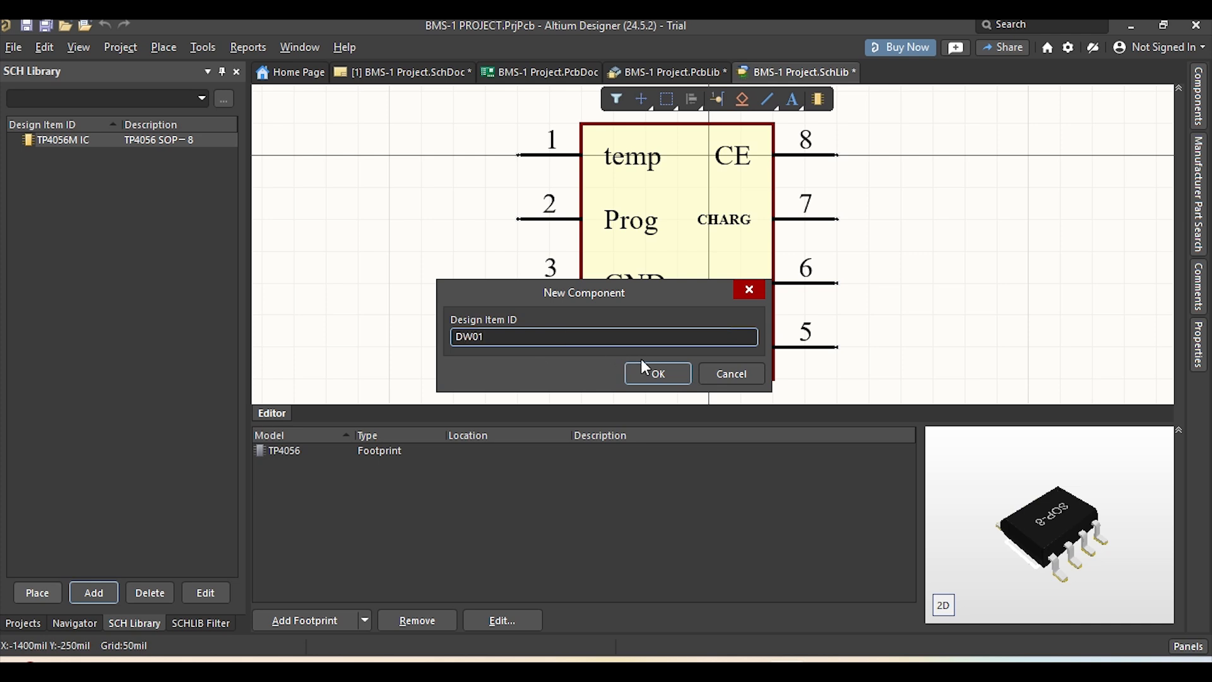
Create a new schematic library component with the design item ID DW01
click(657, 373)
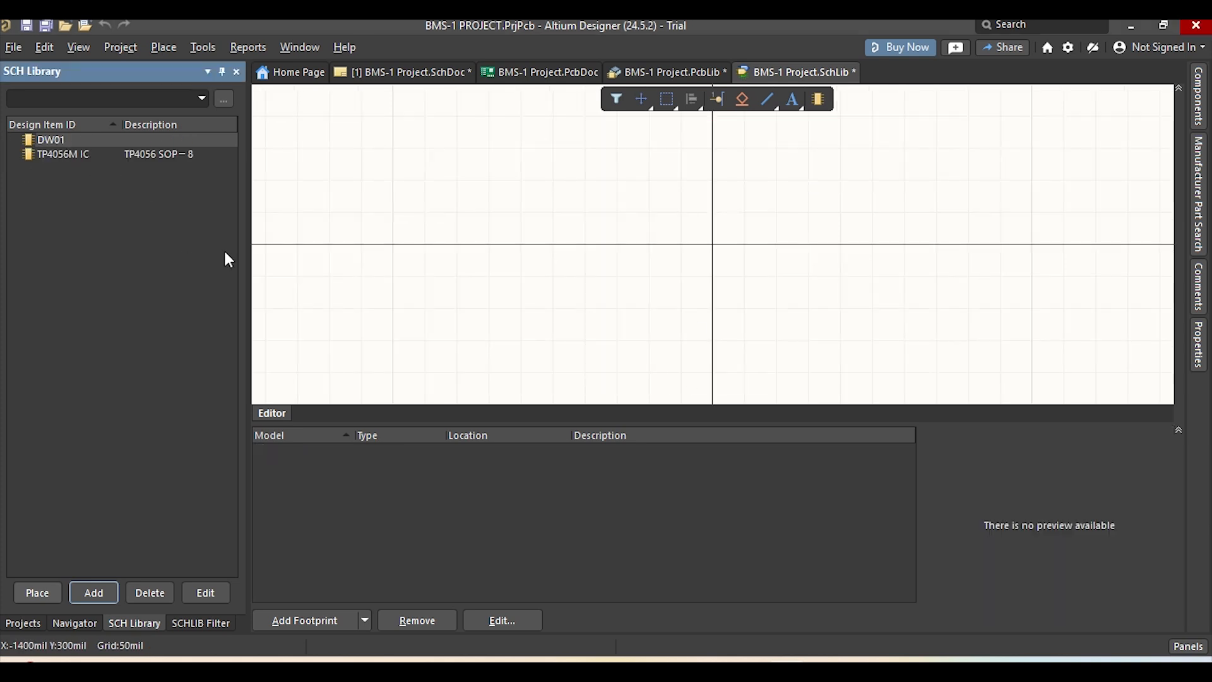
Switch to Adobe Acrobat and examine the DW01A chip U2 in the TP4056 charger circuit schematic
key(alt+Tab)
drag(636, 369, 748, 371)
click(679, 375)
drag(633, 373, 758, 373)
click(781, 367)
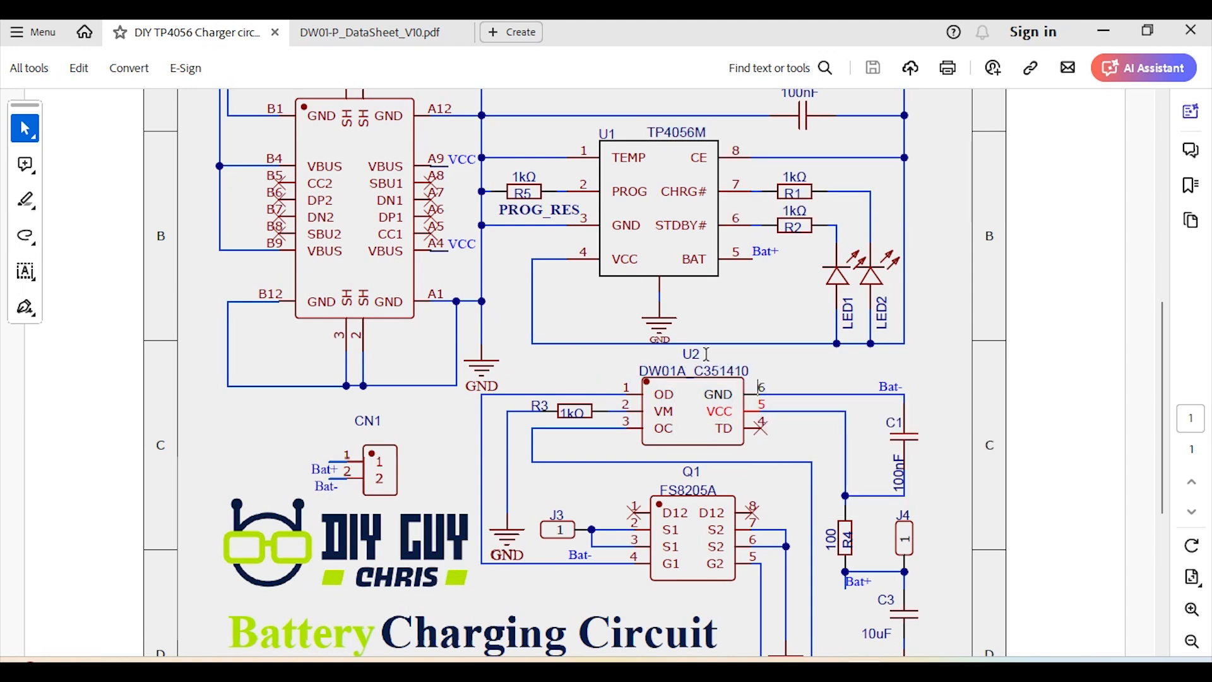
Open the DW01-P datasheet and review the part name and general information on its first page
click(353, 29)
scroll(726, 438, up, 3)
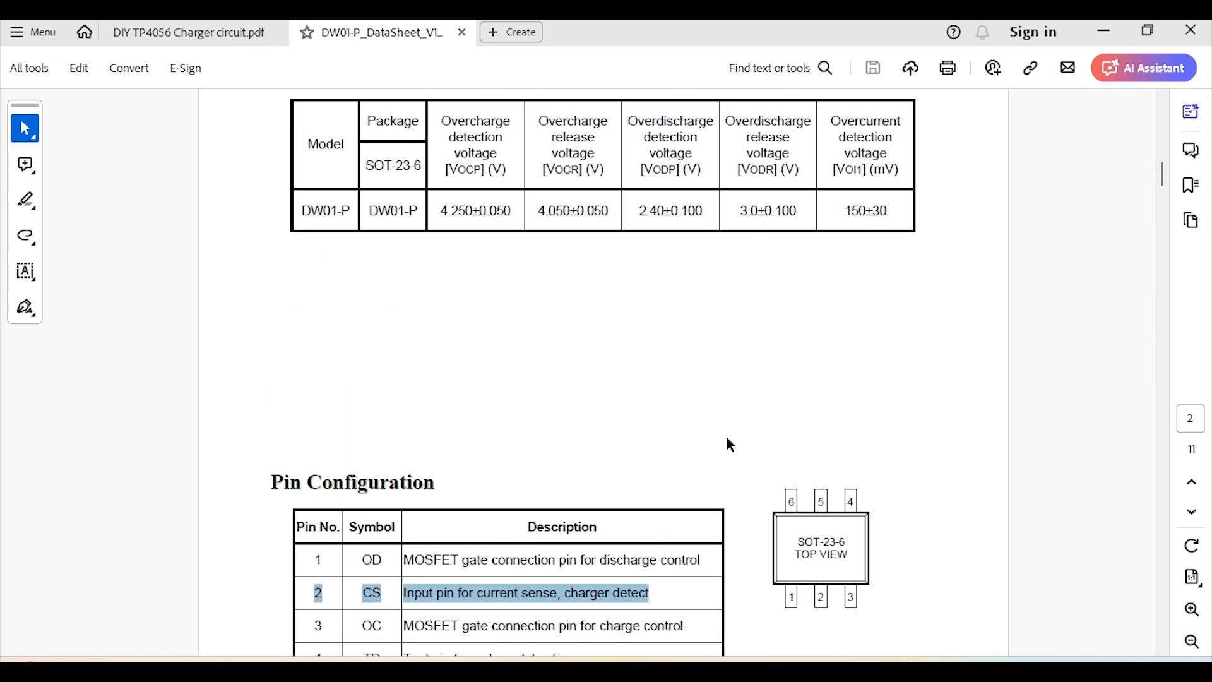
drag(1165, 183, 956, 135)
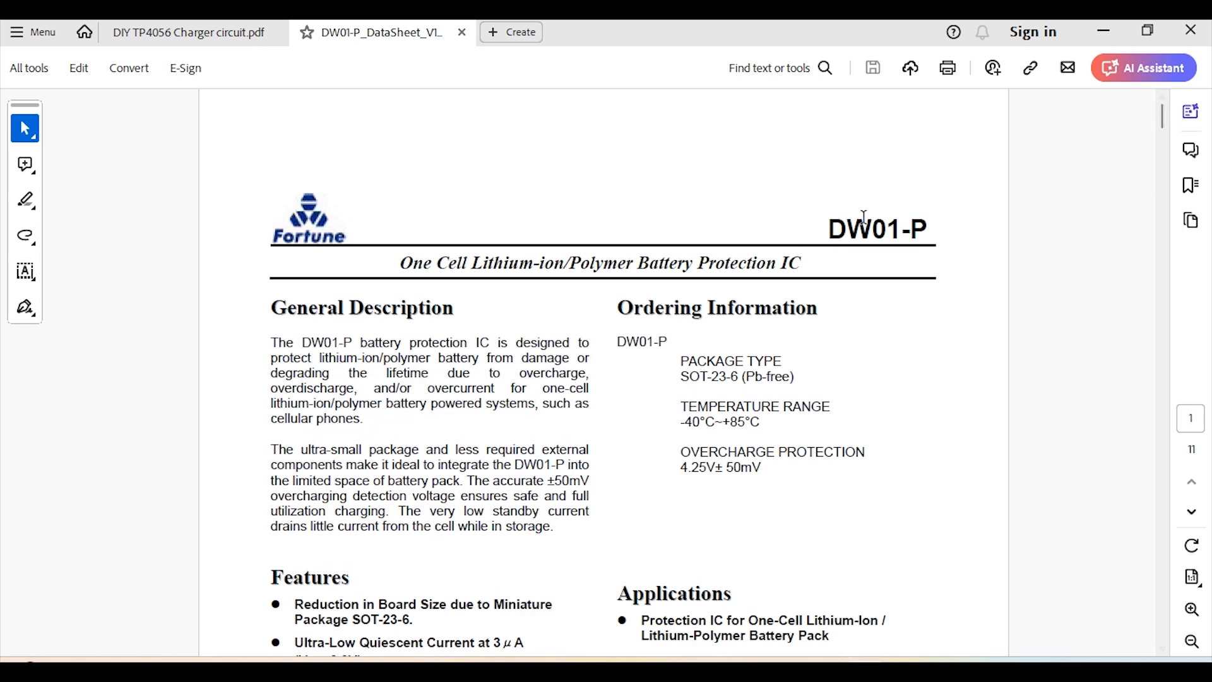
drag(830, 228, 963, 227)
click(963, 227)
scroll(683, 380, down, 7)
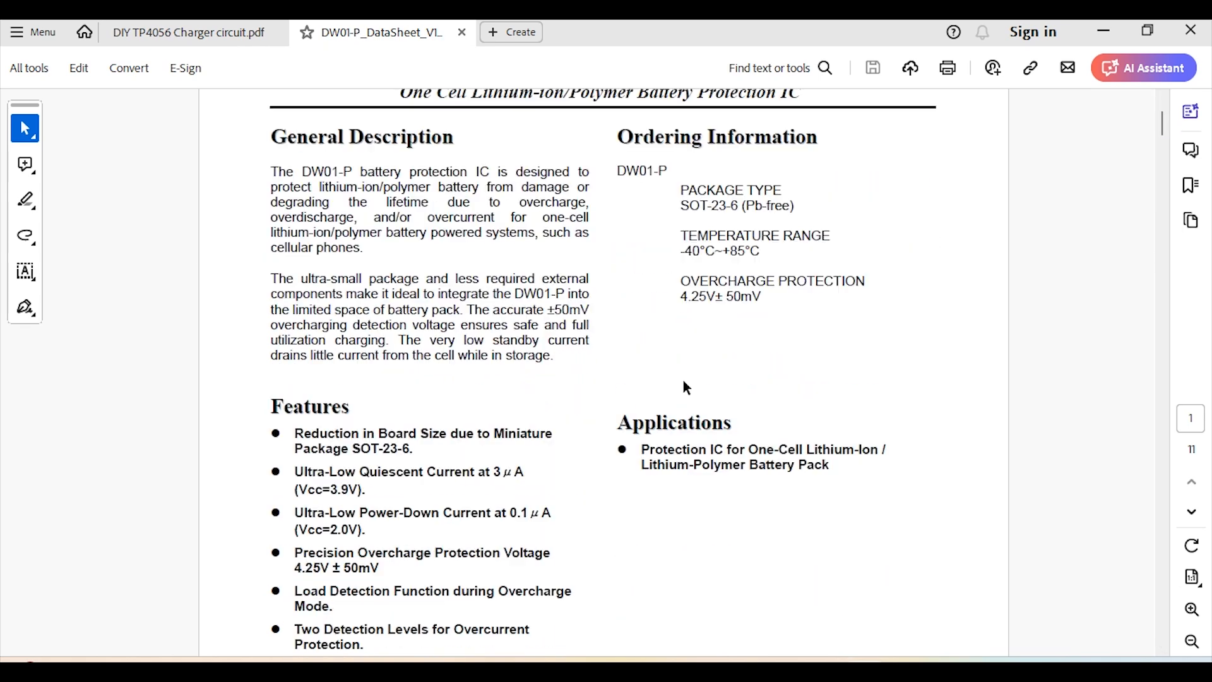
scroll(691, 417, down, 10)
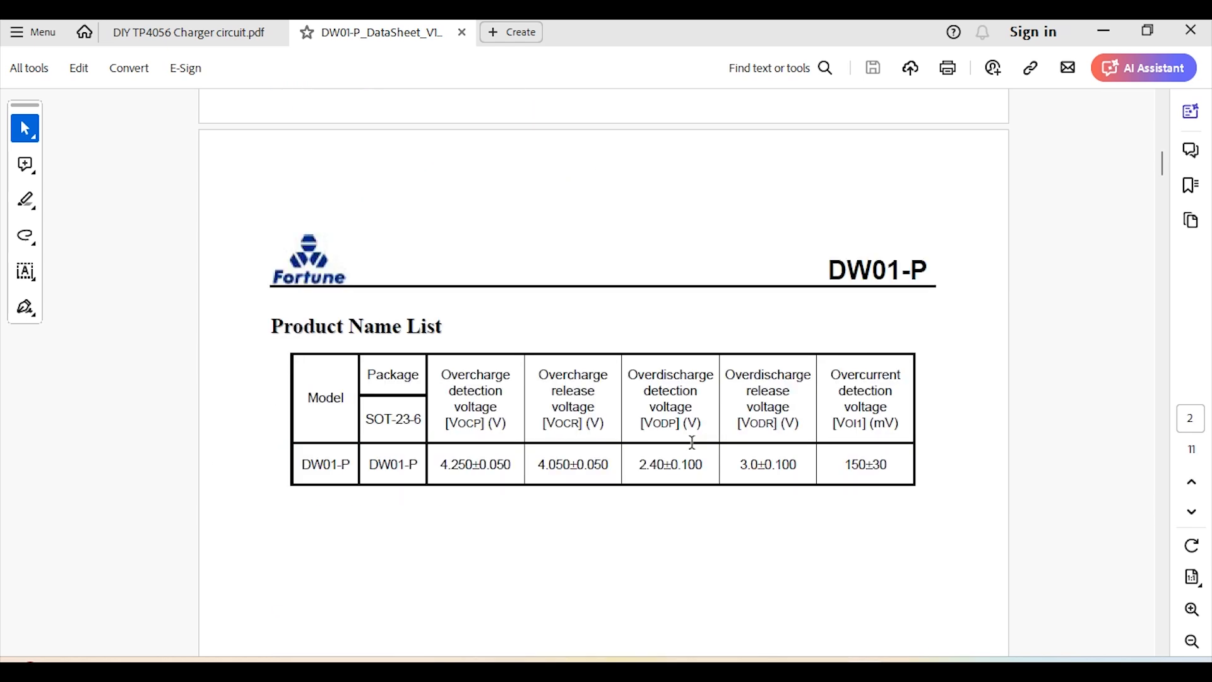
Check the package type in the datasheet's Product Name List and in the top view beside the Pin Configuration table
drag(814, 264, 928, 273)
click(409, 369)
scroll(191, 433, down, 3)
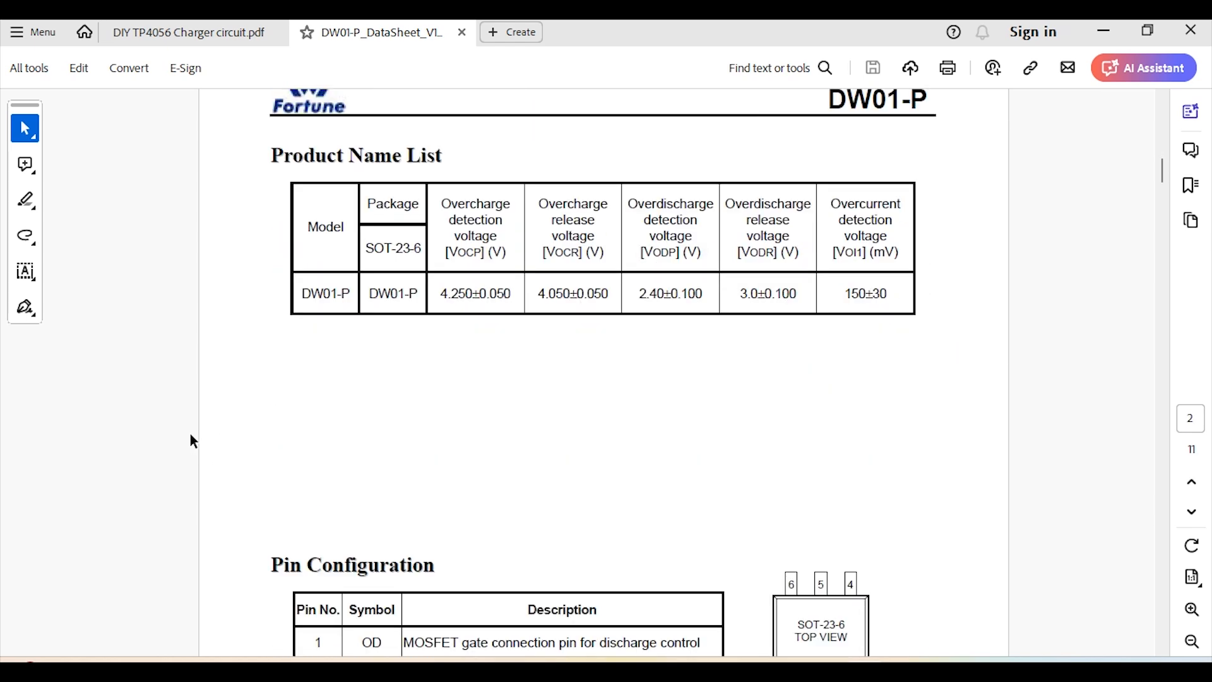
scroll(343, 351, up, 2)
mouse_move(365, 325)
mouse_down()
mouse_move(422, 341)
mouse_move(412, 348)
mouse_up()
scroll(1047, 544, down, 5)
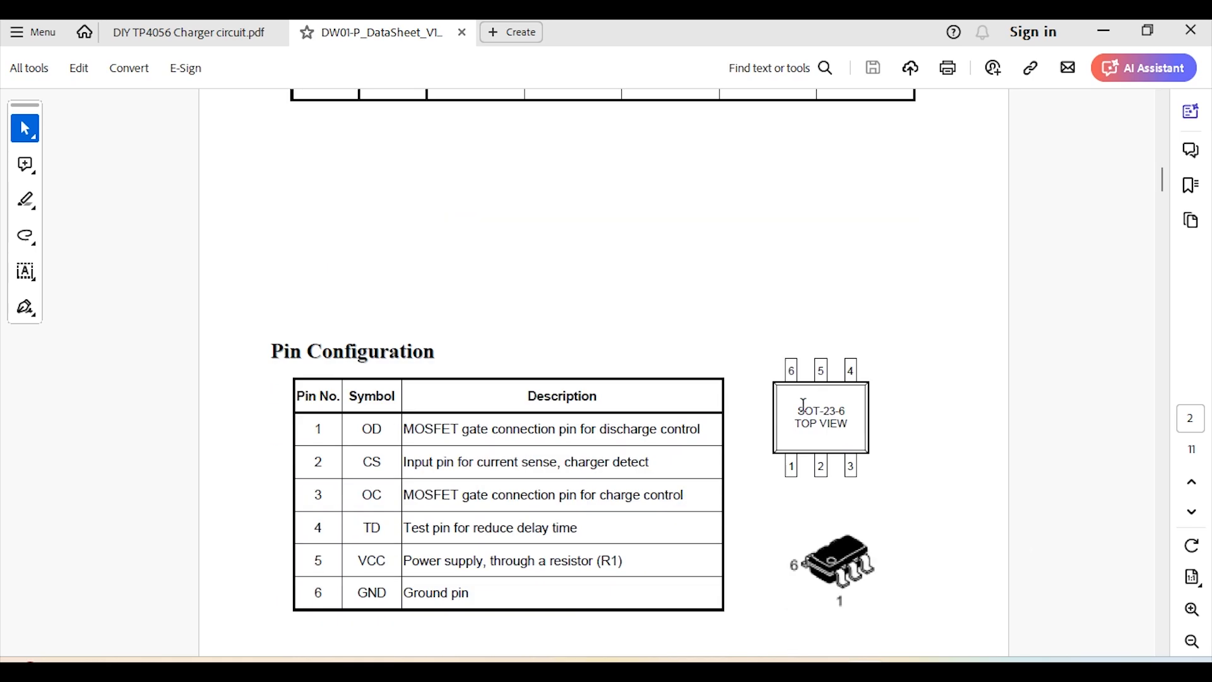
drag(798, 408, 848, 429)
scroll(811, 410, down, 4)
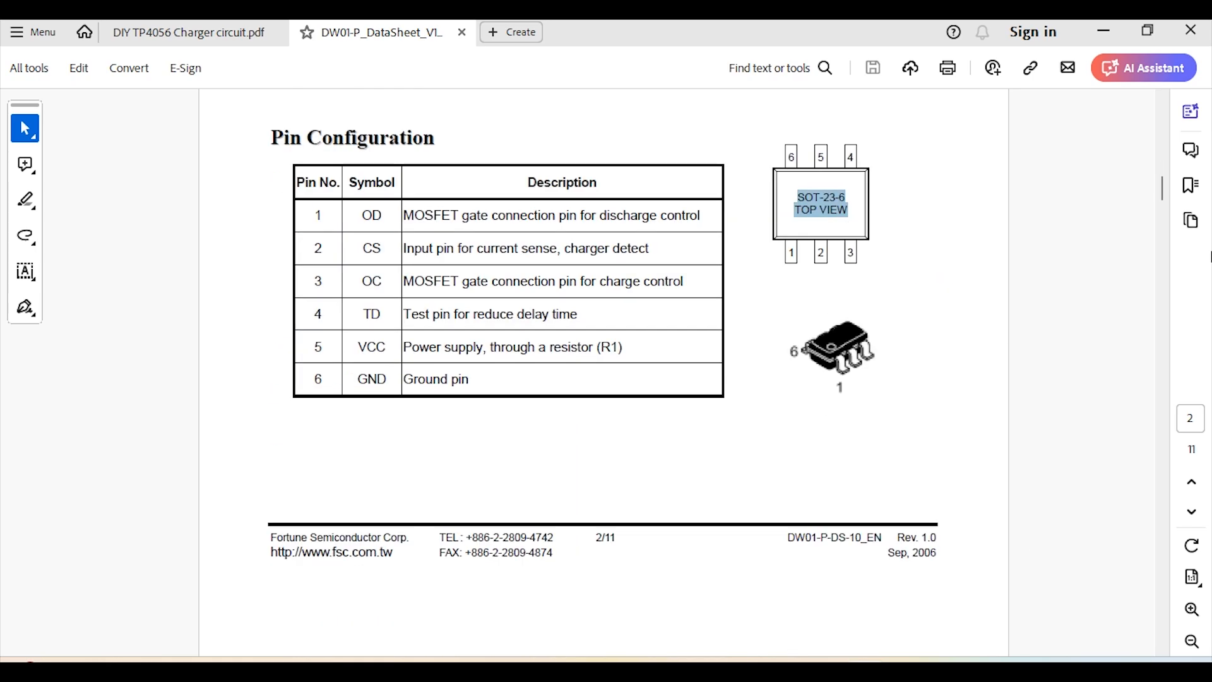
Examine the Package A outline dimensions on the last page of the DW01-P datasheet
drag(1165, 192, 1161, 615)
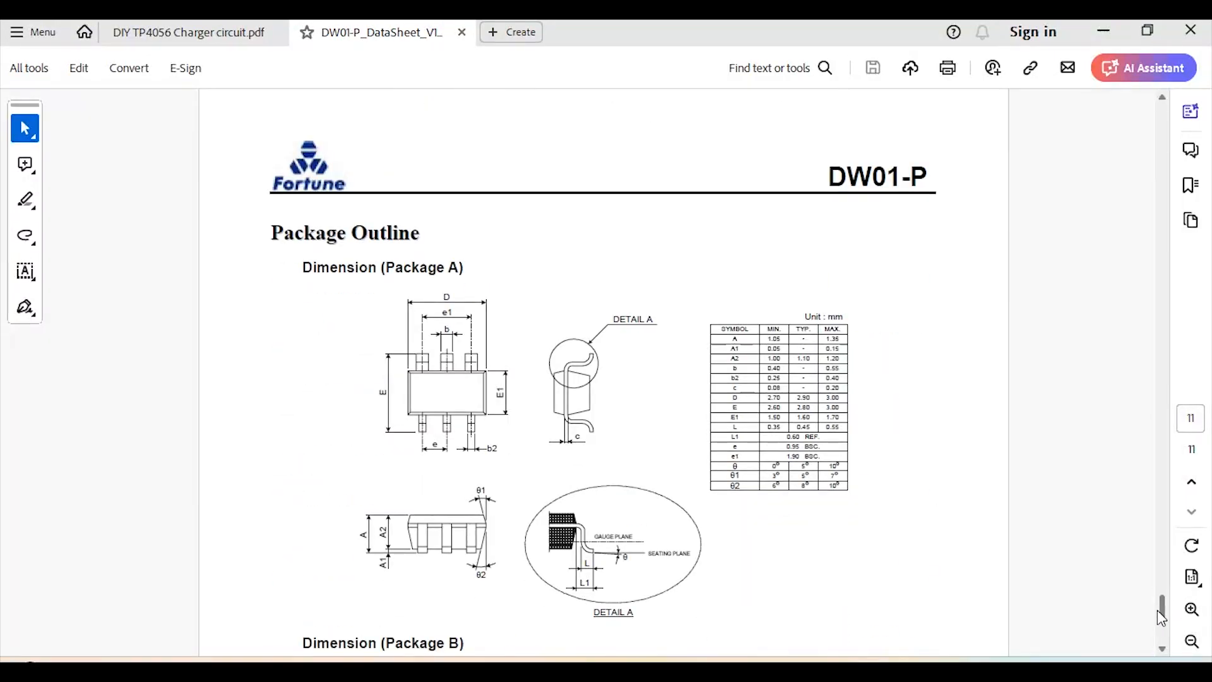
scroll(349, 414, down, 1)
mouse_move(303, 224)
mouse_down()
mouse_move(444, 232)
mouse_move(434, 239)
mouse_up()
click(452, 373)
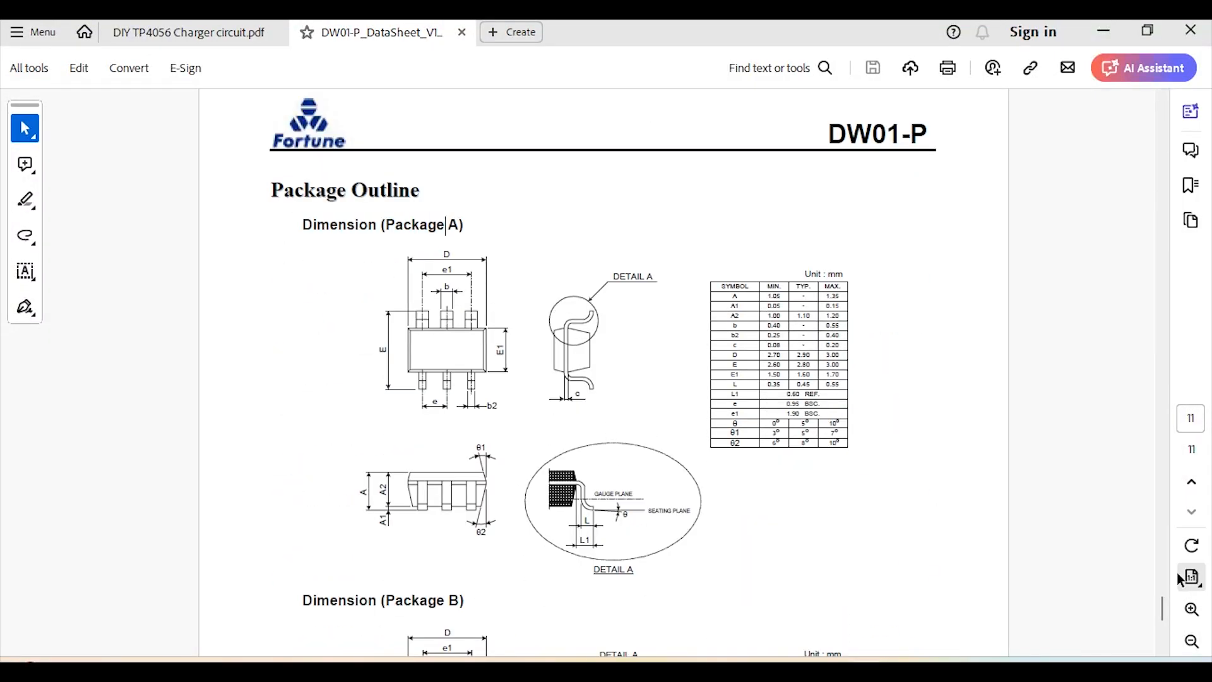
Return to the Pin Configuration table and read the symbols and descriptions of pins 1 through 6
drag(1166, 609, 1168, 189)
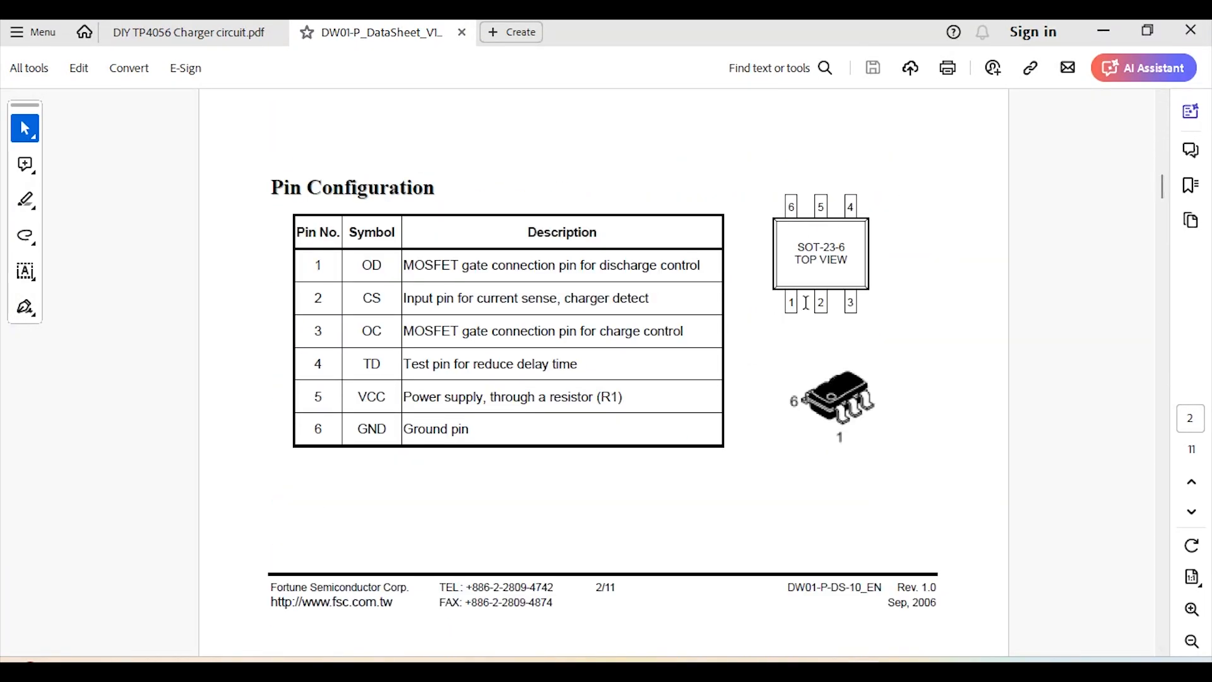
drag(307, 267, 669, 278)
drag(313, 295, 651, 299)
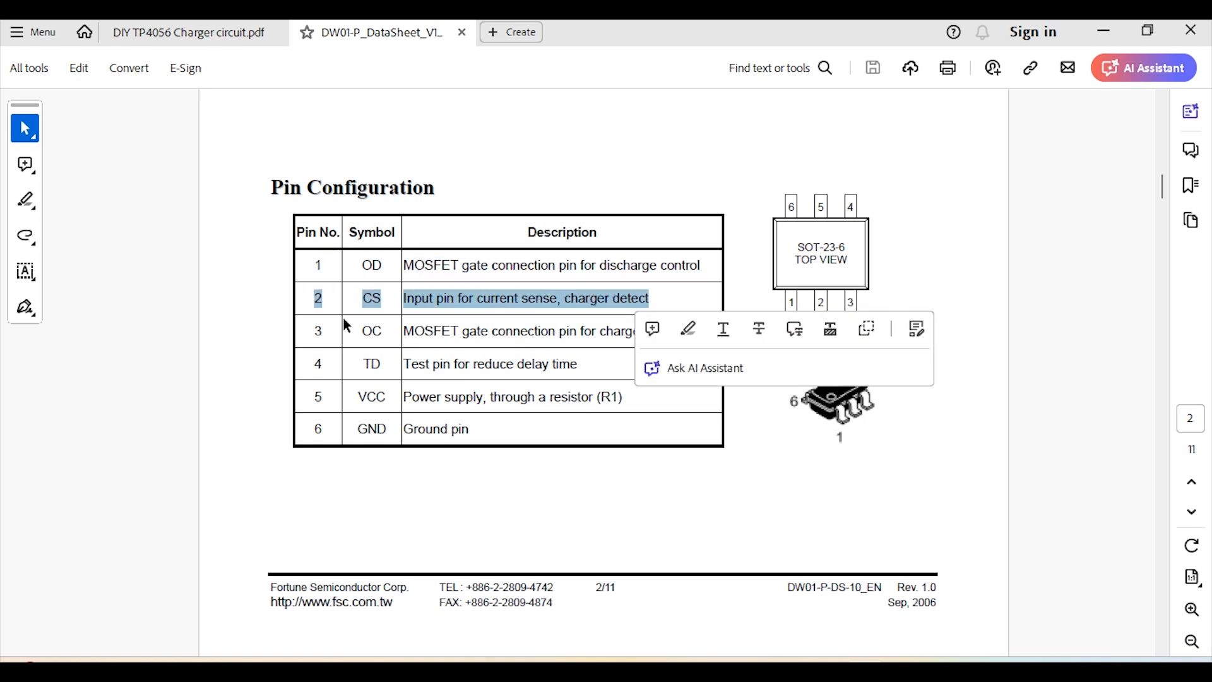
drag(299, 320, 687, 333)
drag(310, 360, 560, 378)
click(294, 400)
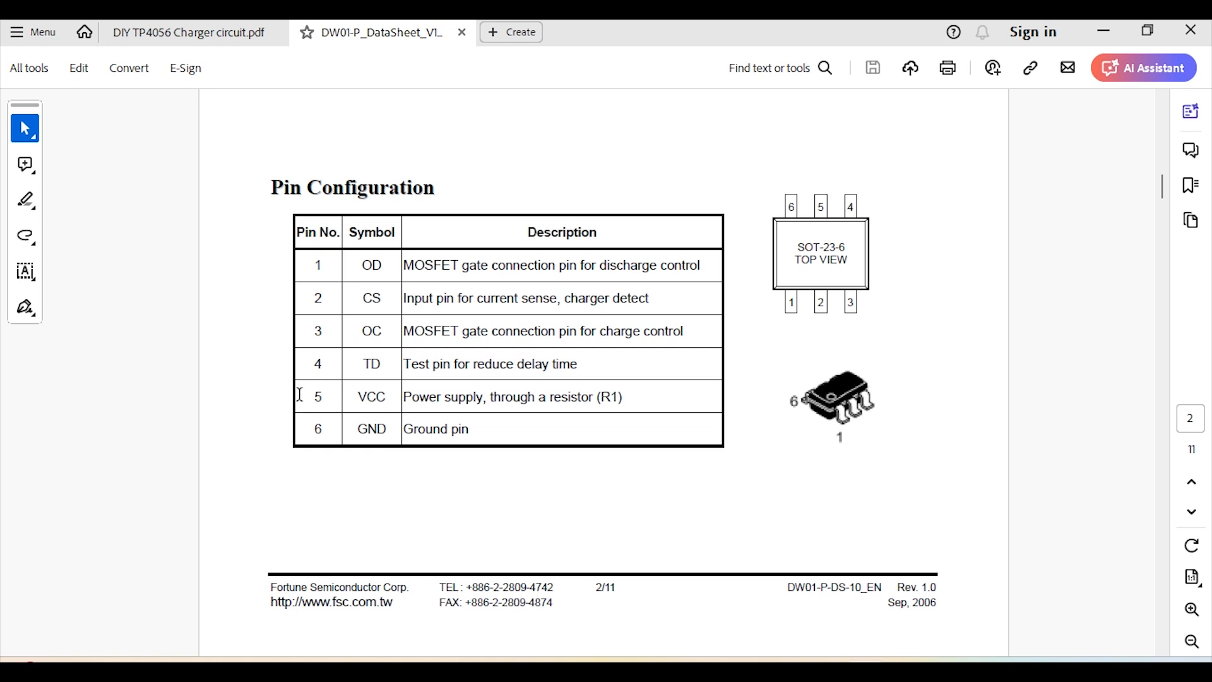
drag(298, 395, 631, 395)
drag(298, 425, 480, 428)
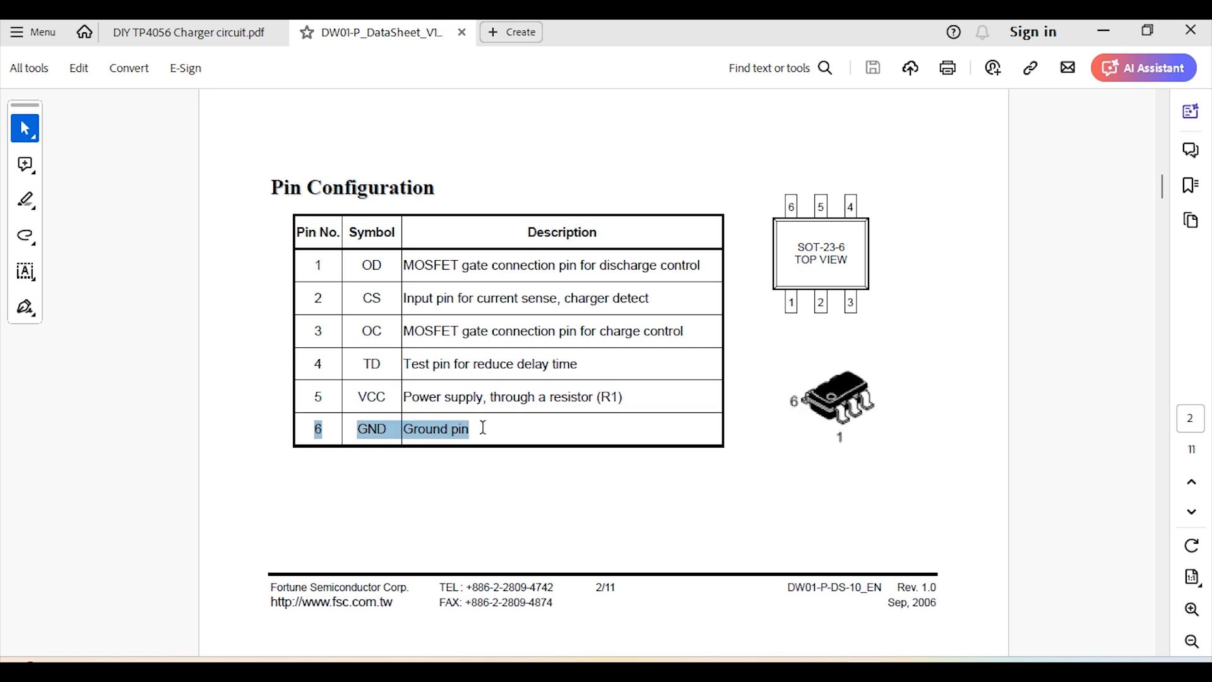
click(642, 369)
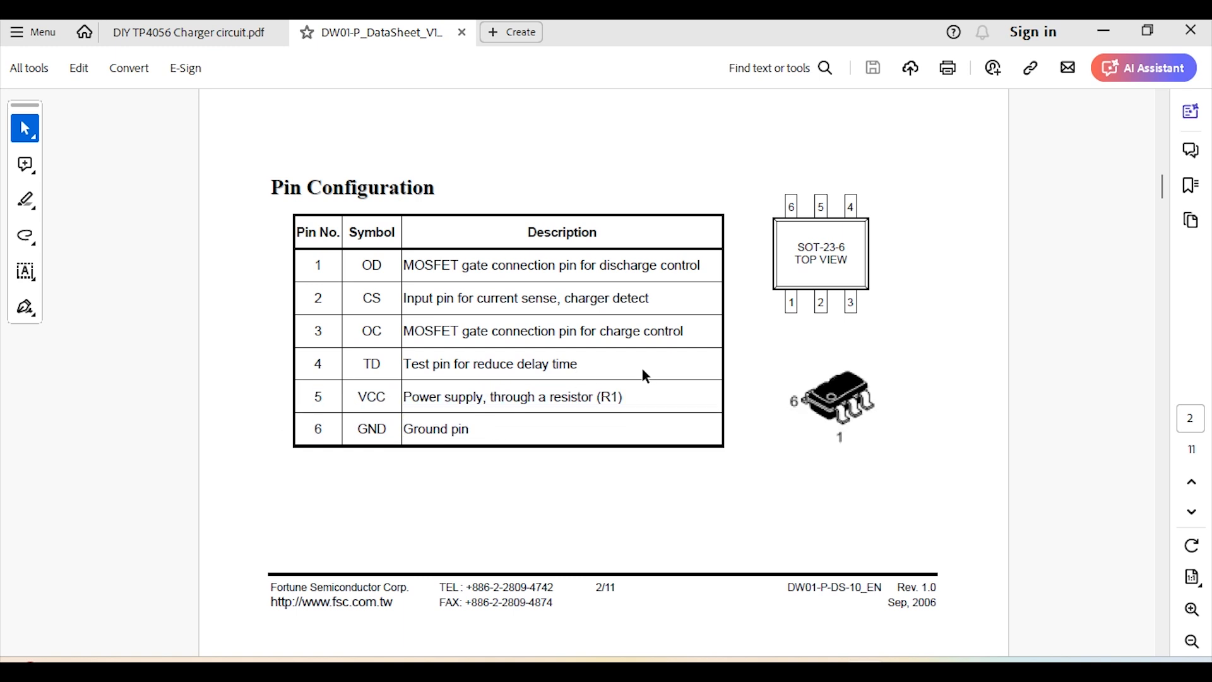
Switch back to Altium Designer and place one pin on the horizontal axis left of the DW01 symbol's origin
click(788, 668)
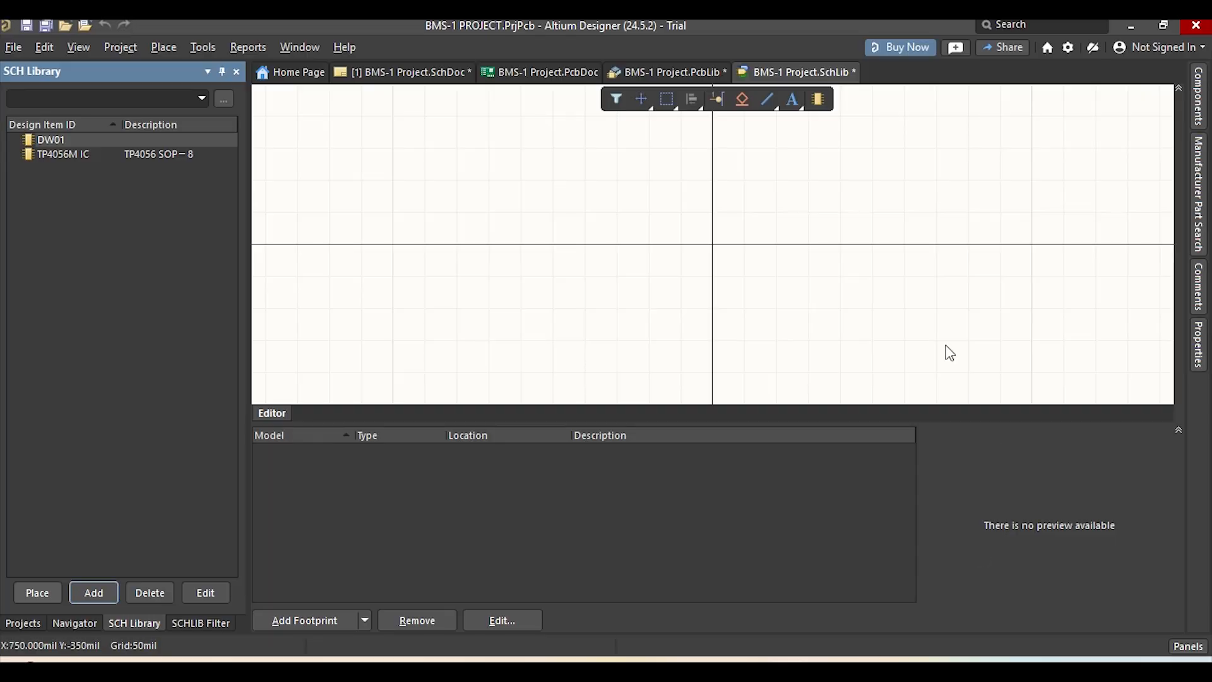
right_drag(724, 232, 677, 206)
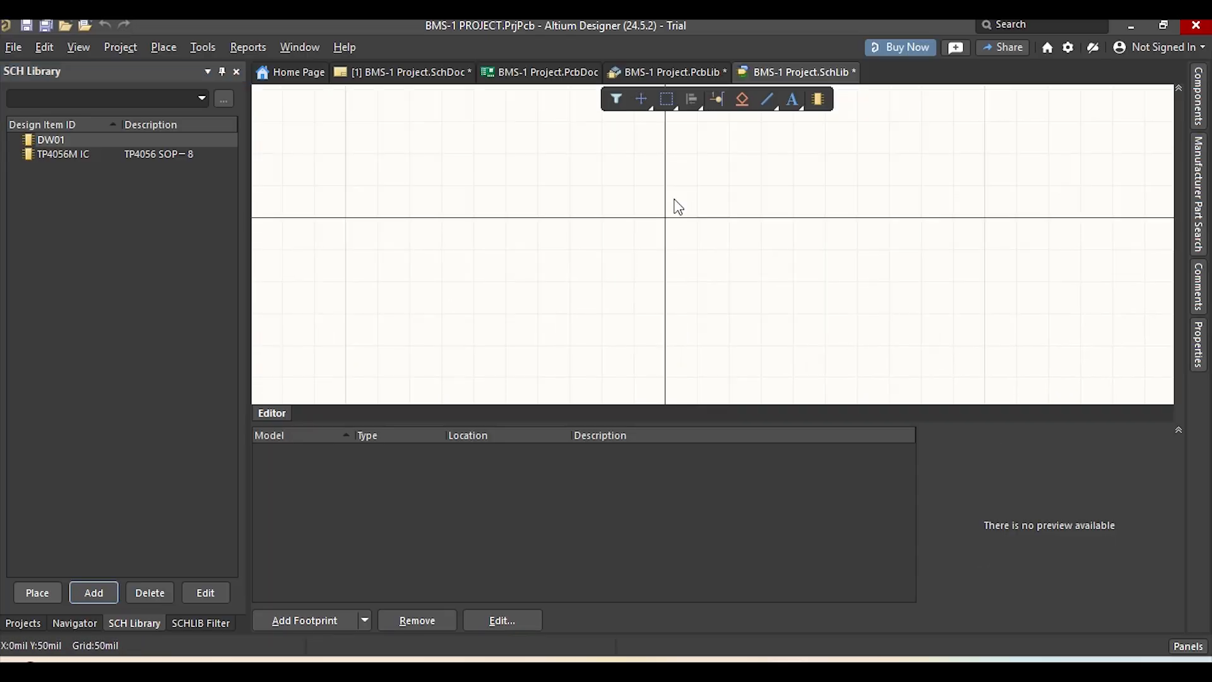
click(165, 47)
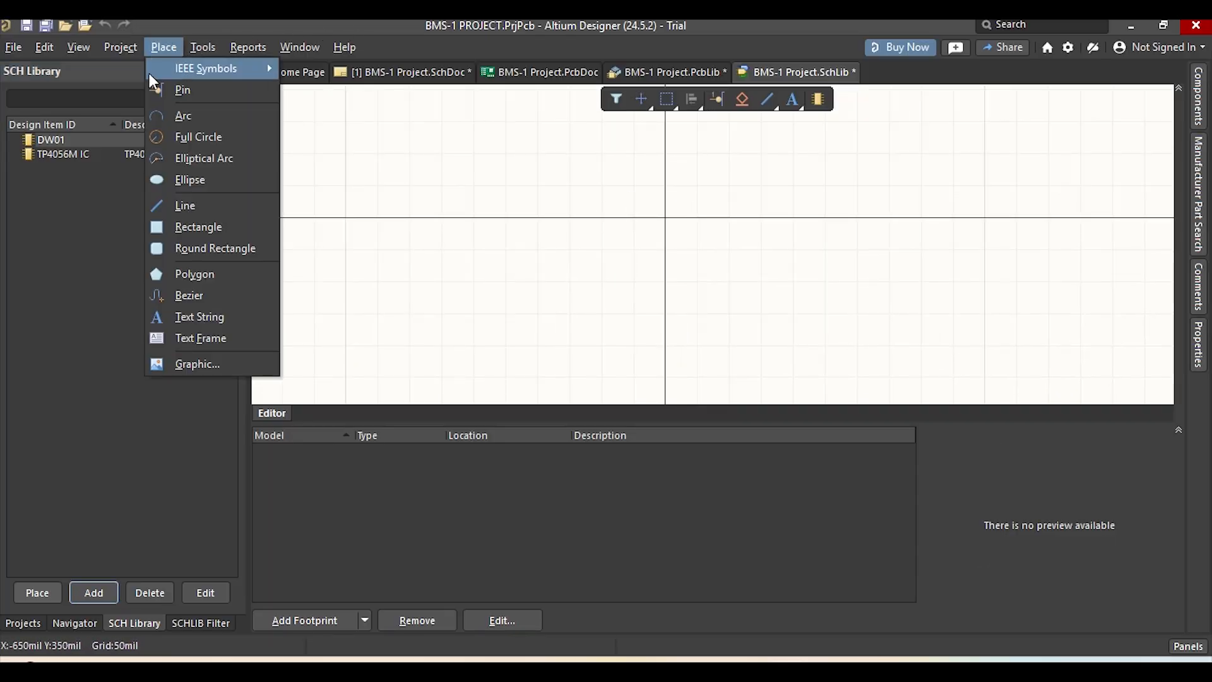
click(154, 92)
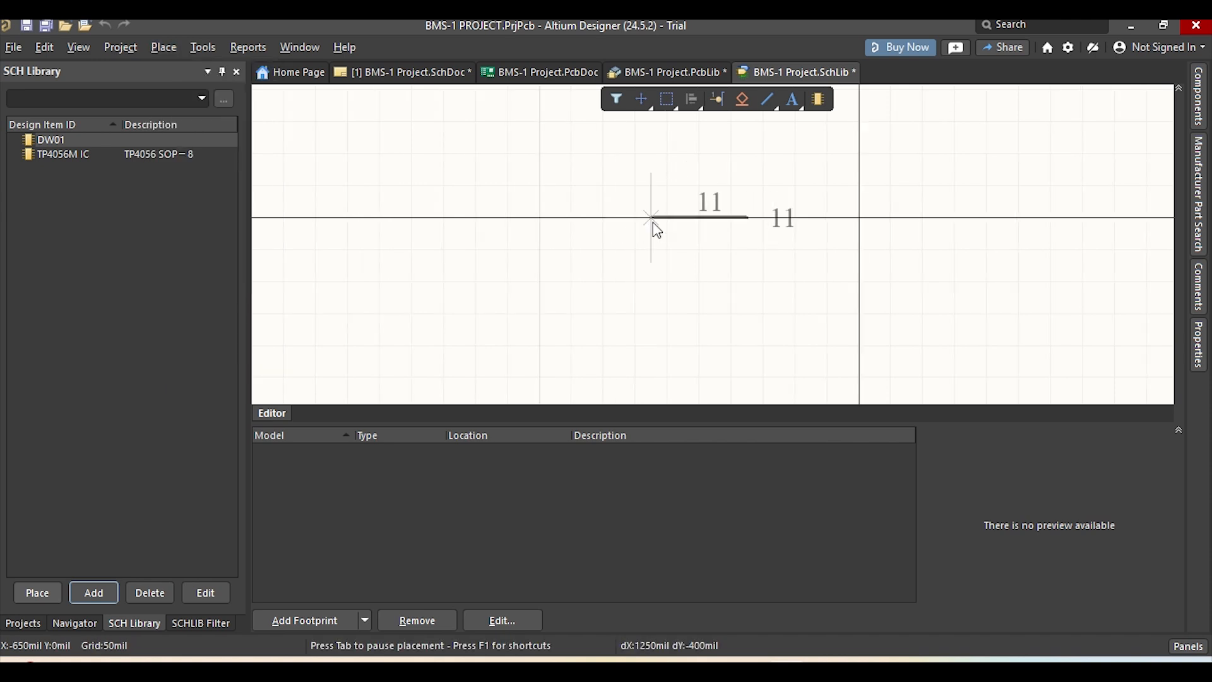
click(691, 222)
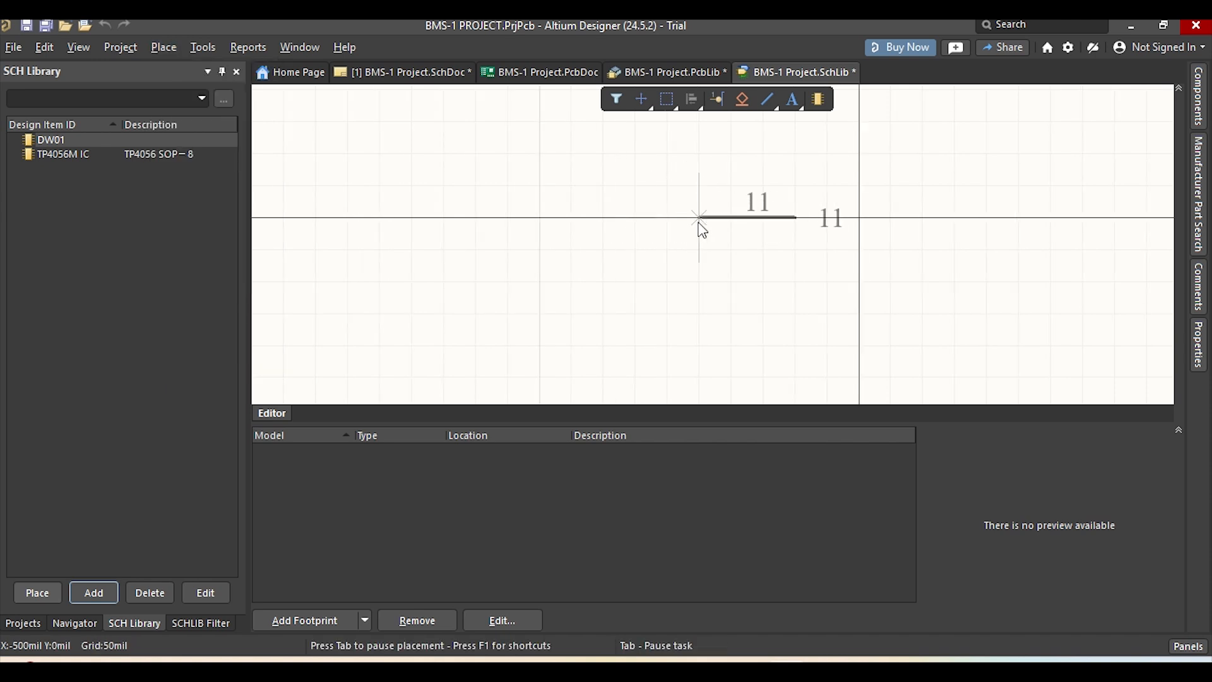
right_drag(983, 191, 840, 207)
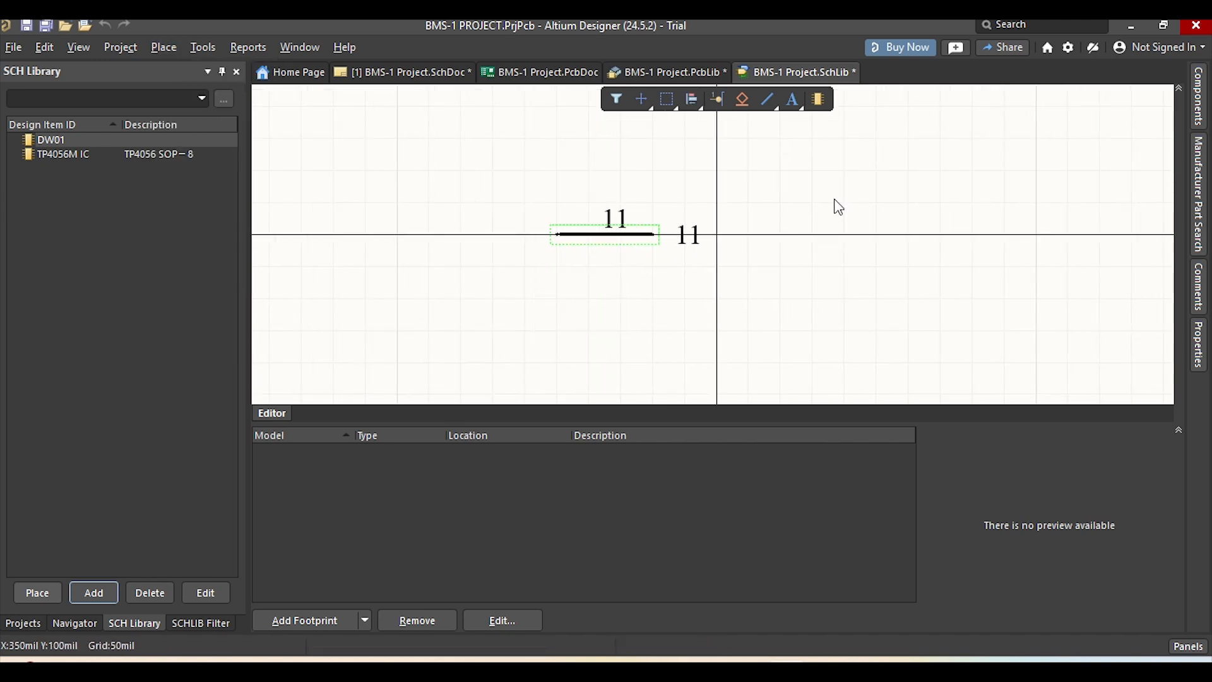
Open the placed pin's properties and set its length to 200 mil
ctrl+scroll(820, 221, up, 2)
click(576, 241)
double_click(579, 247)
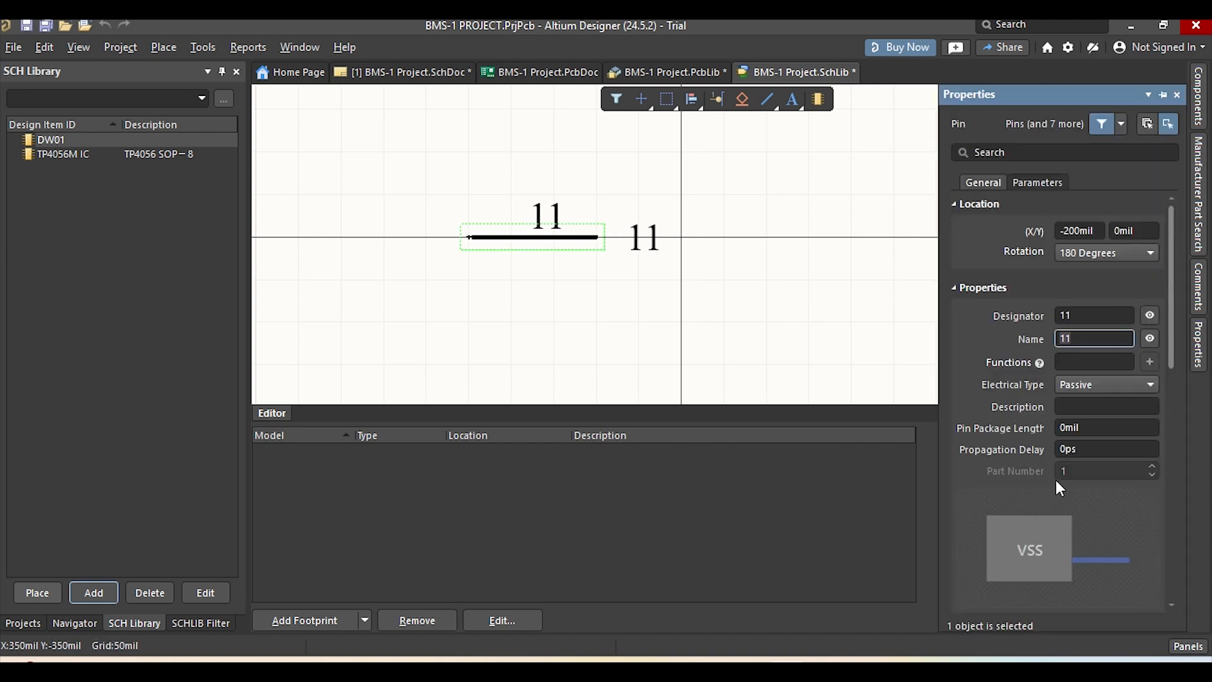
scroll(1081, 458, down, 5)
double_click(1093, 454)
text(200)
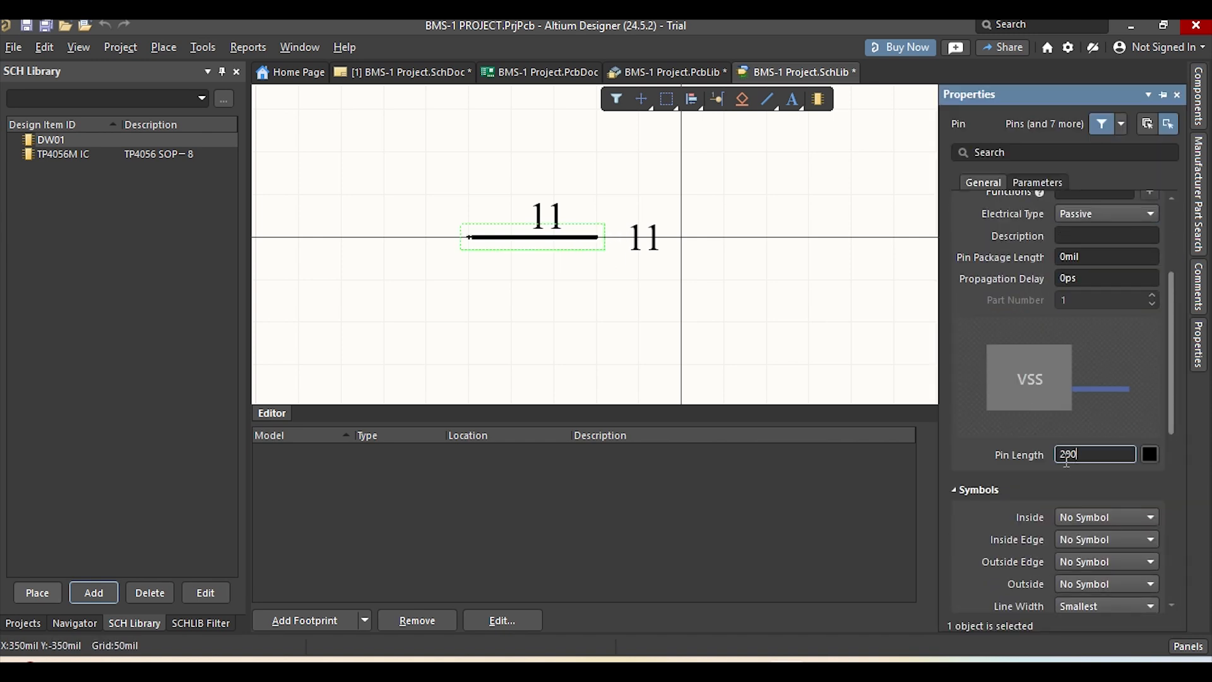
Set the pin's designator to 1 and its name to OD
scroll(1094, 464, up, 3)
click(1088, 268)
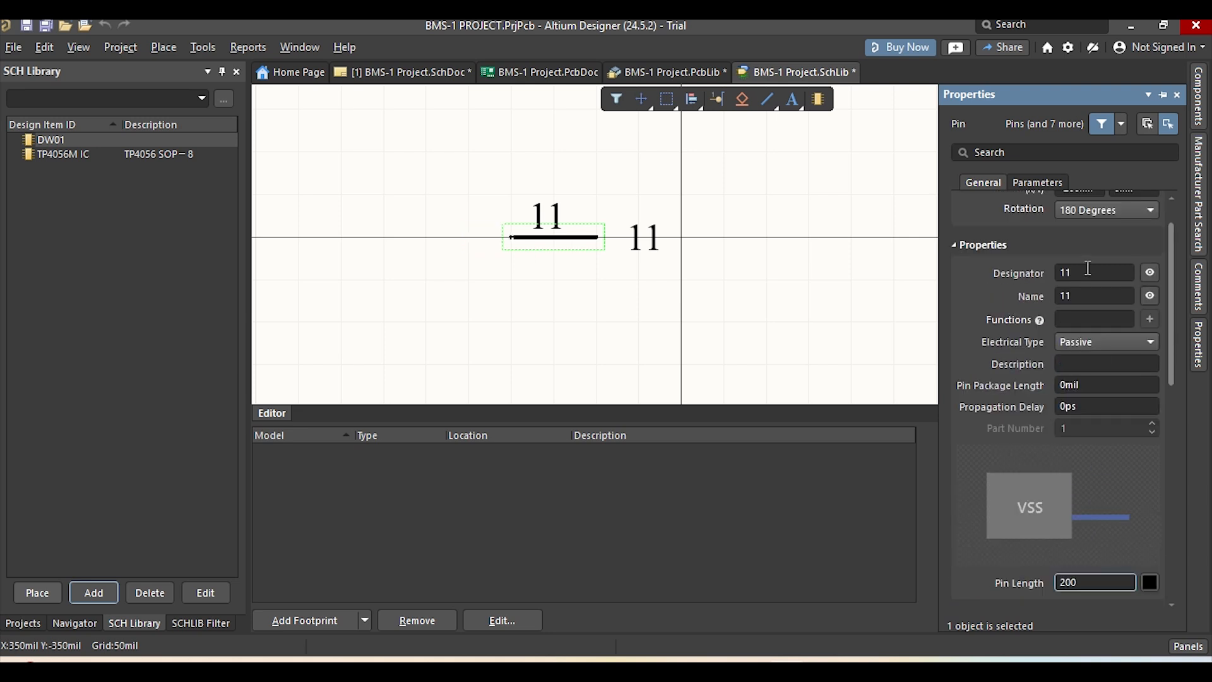
click(1085, 272)
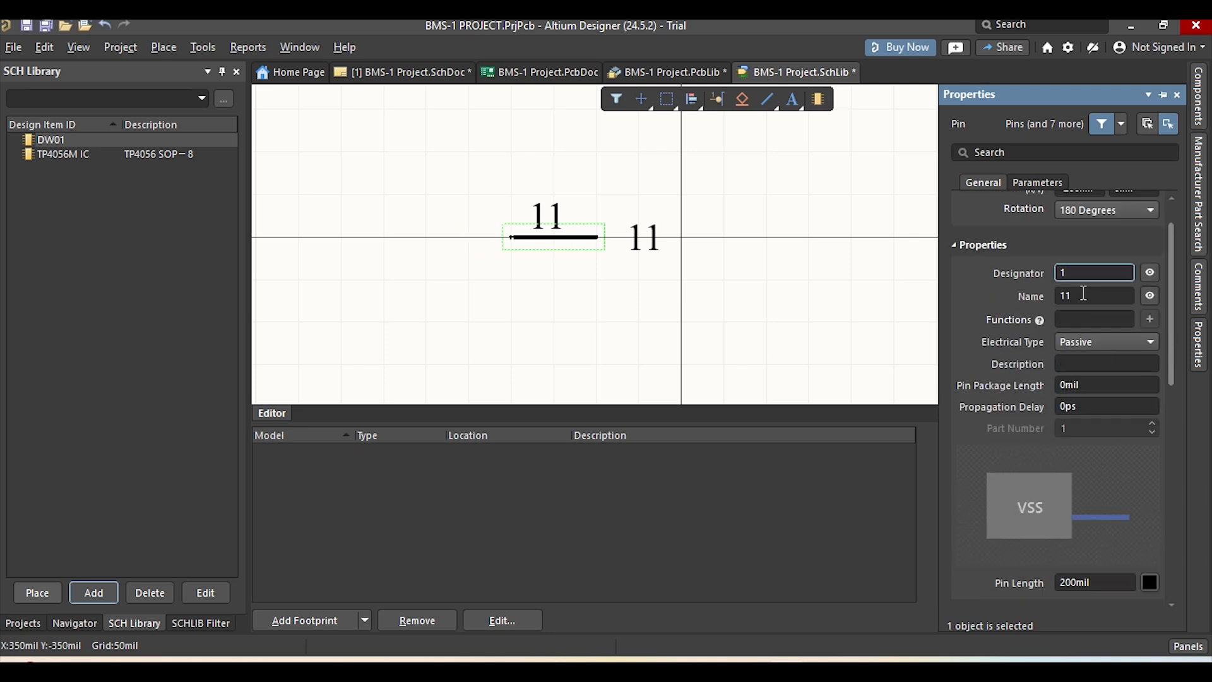
click(1084, 295)
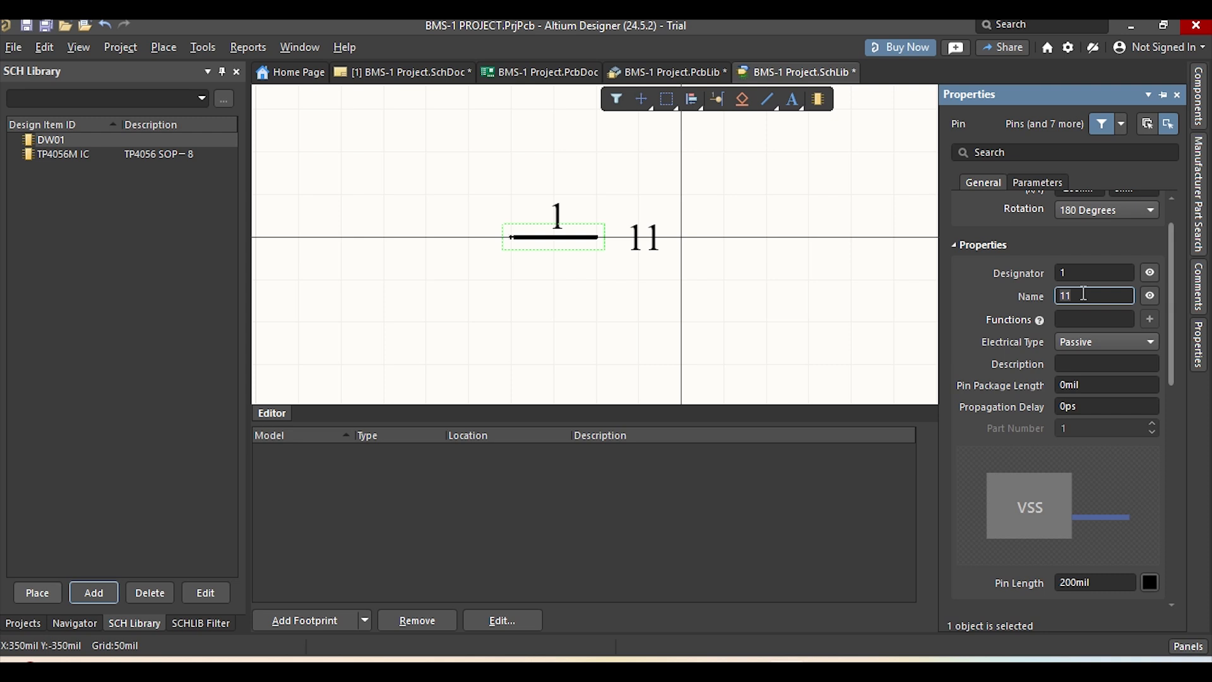
text(OD)
click(766, 317)
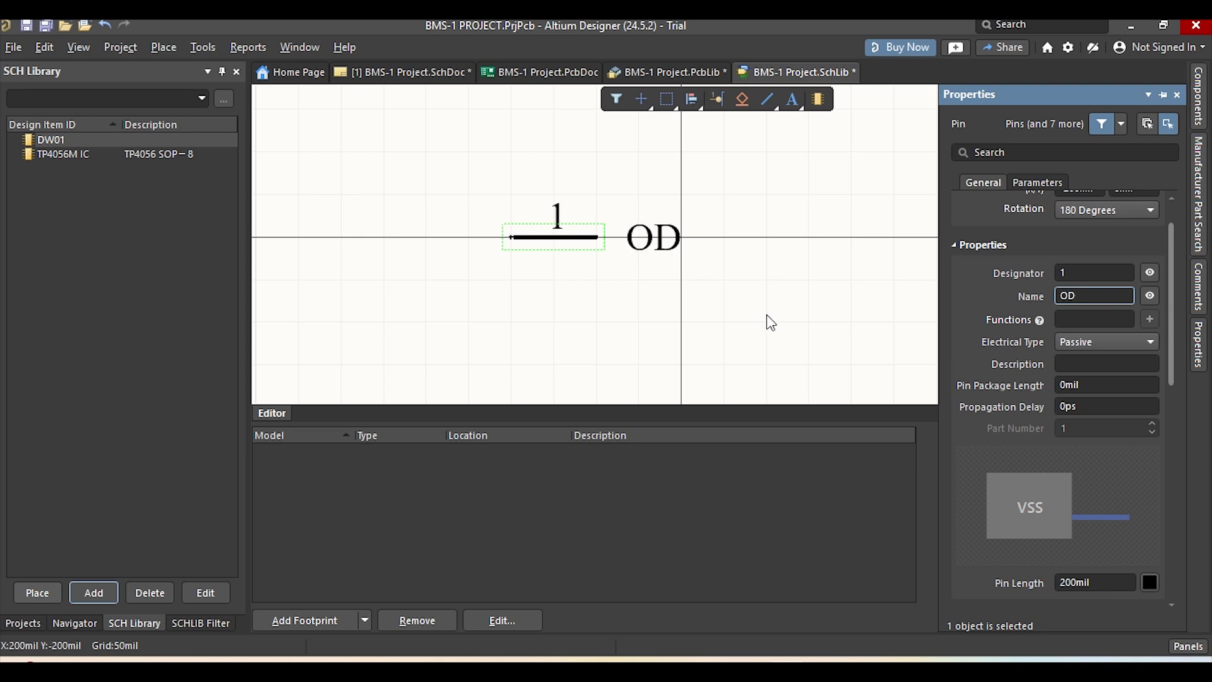
Enable custom font settings for the OD pin's designator, set the size to 6, and leave custom position off
double_click(579, 240)
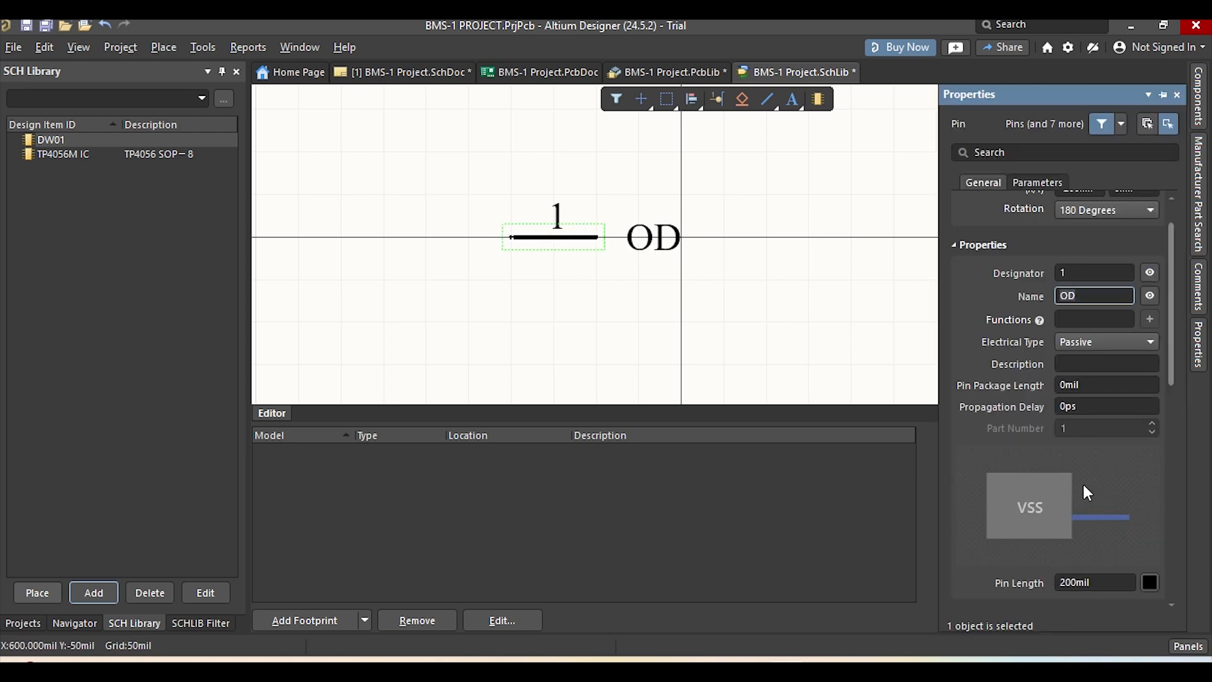
scroll(1085, 493, down, 3)
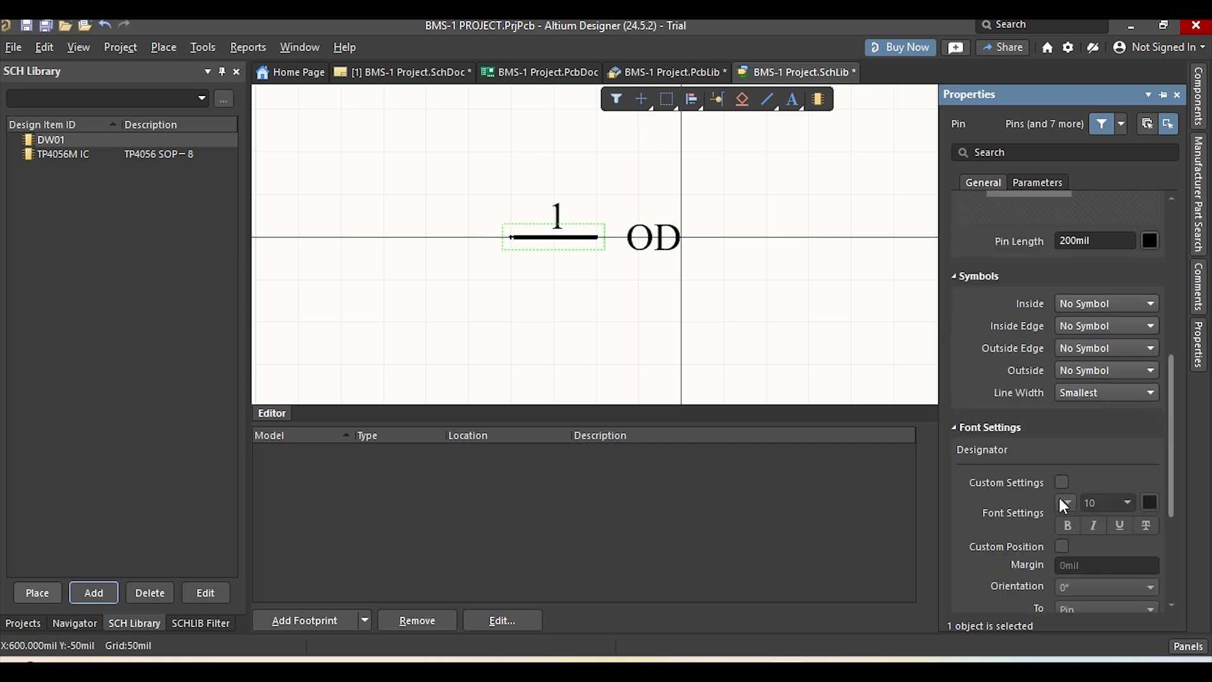
scroll(1060, 496, down, 1)
click(1063, 398)
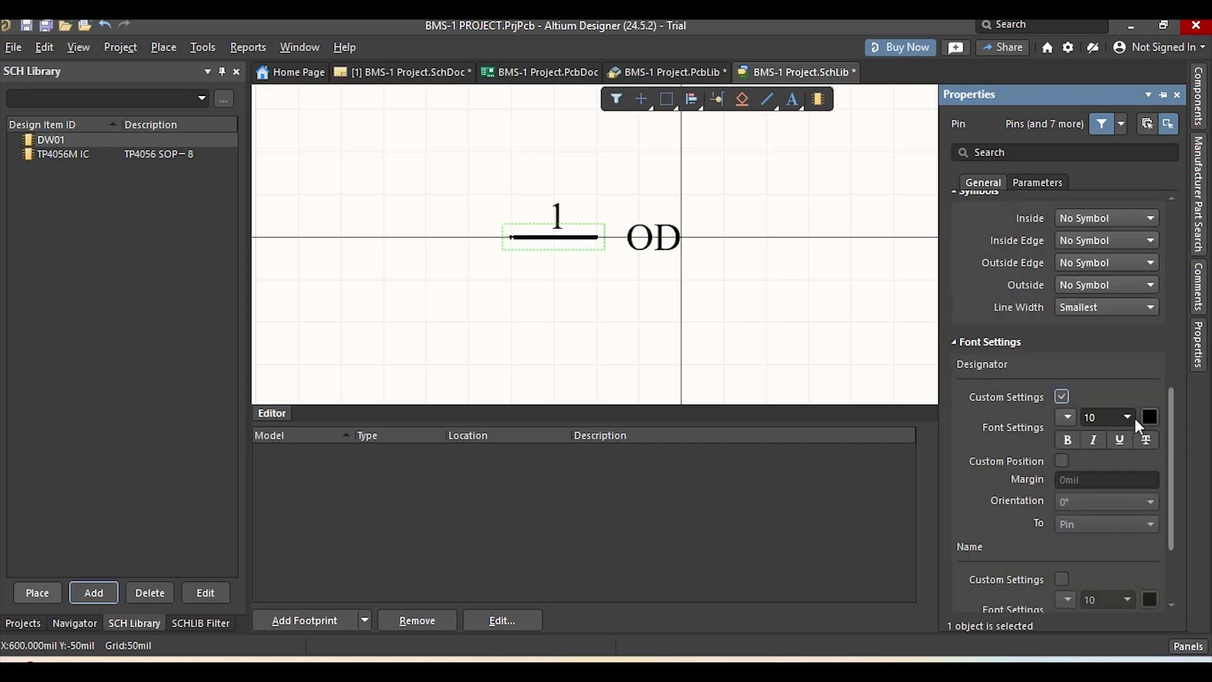
click(1127, 417)
click(1111, 432)
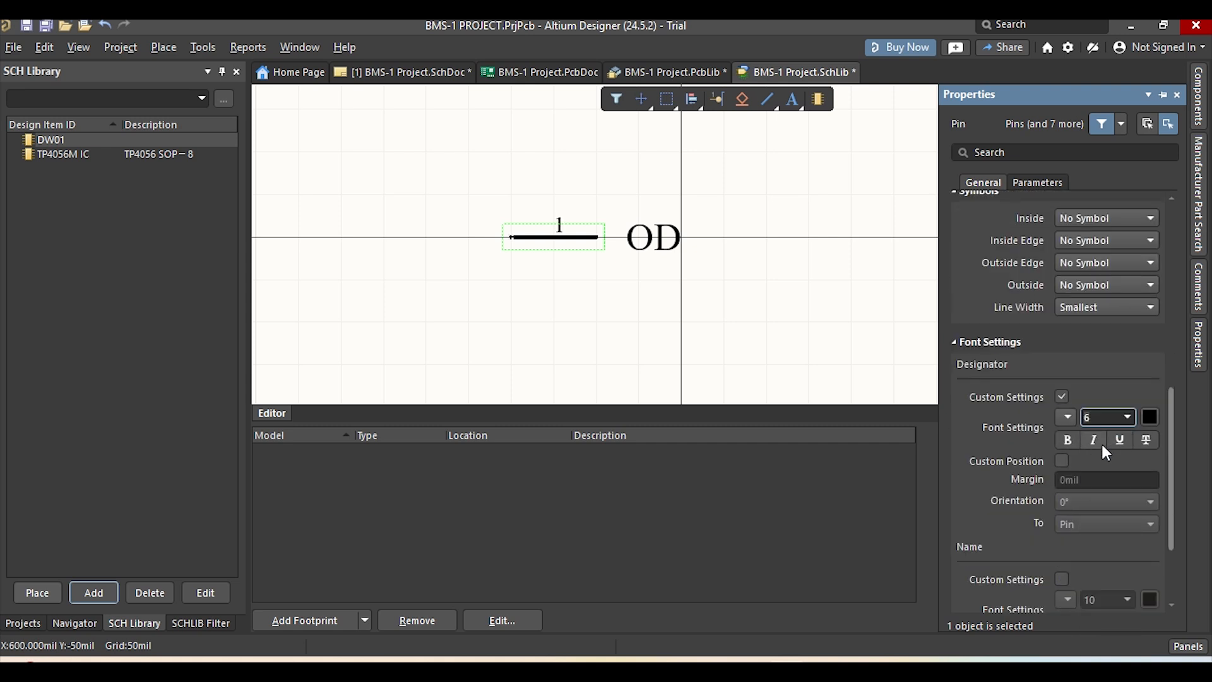
click(1064, 464)
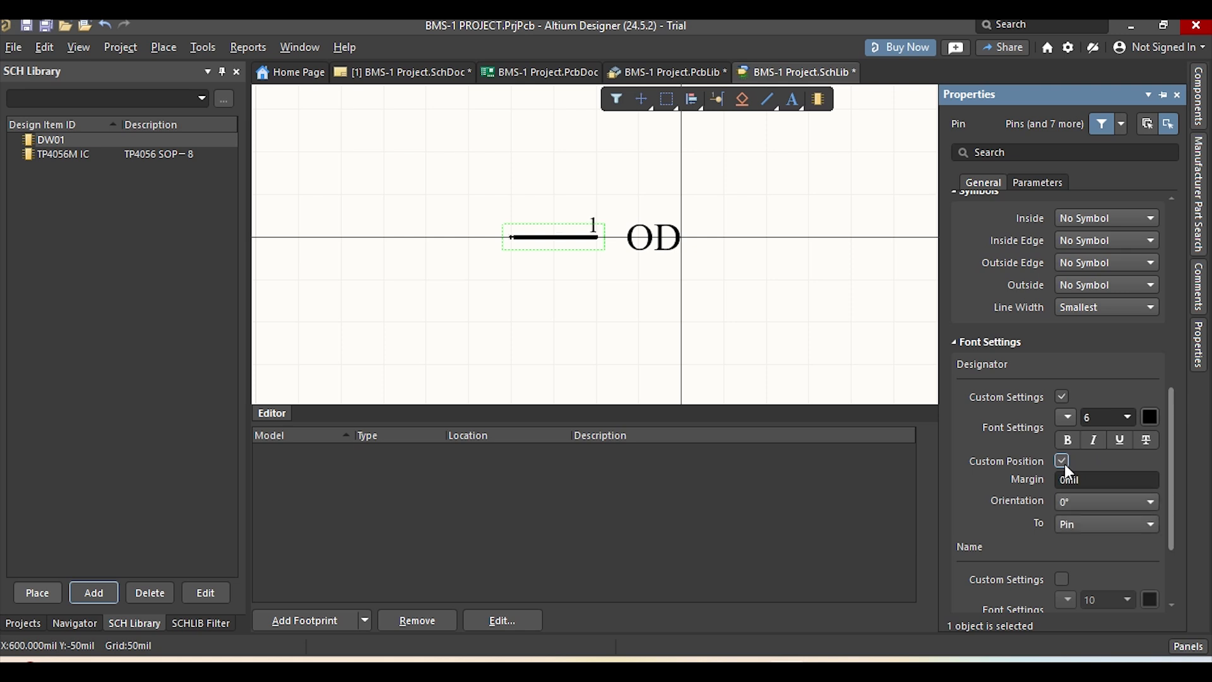
click(1064, 463)
Enable custom font settings for the OD pin's name at size 6 and turn on its custom position with a 0 mil margin
scroll(1061, 502, down, 2)
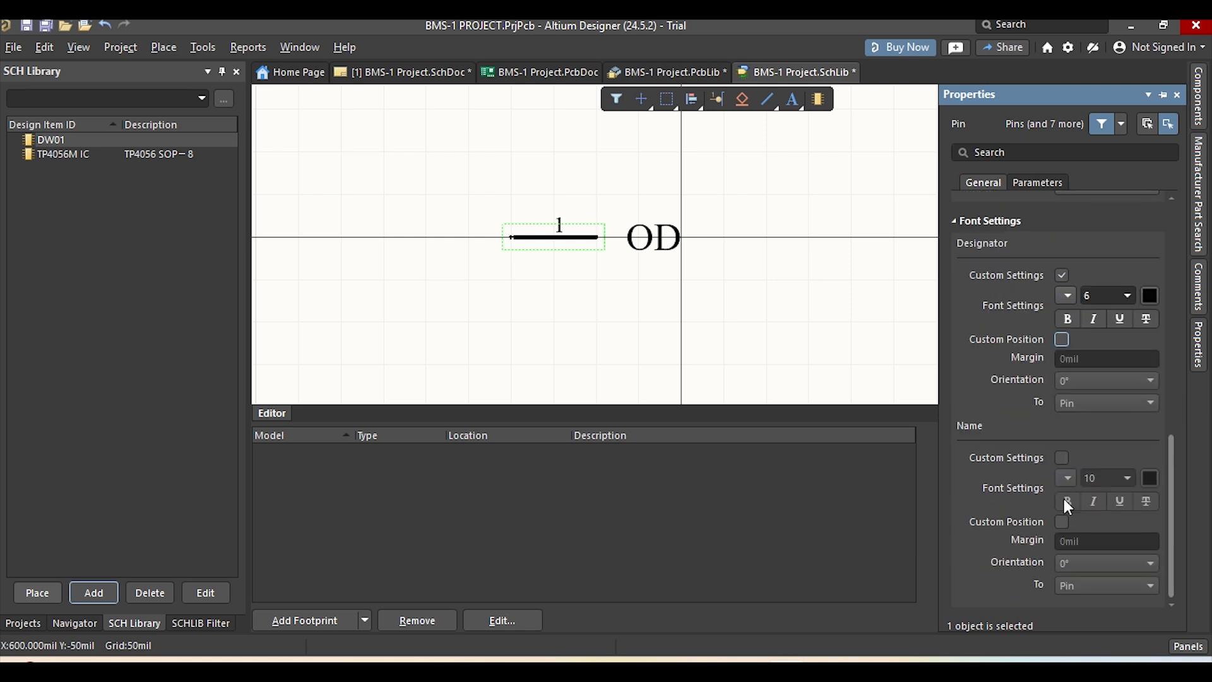
click(1063, 459)
click(1129, 481)
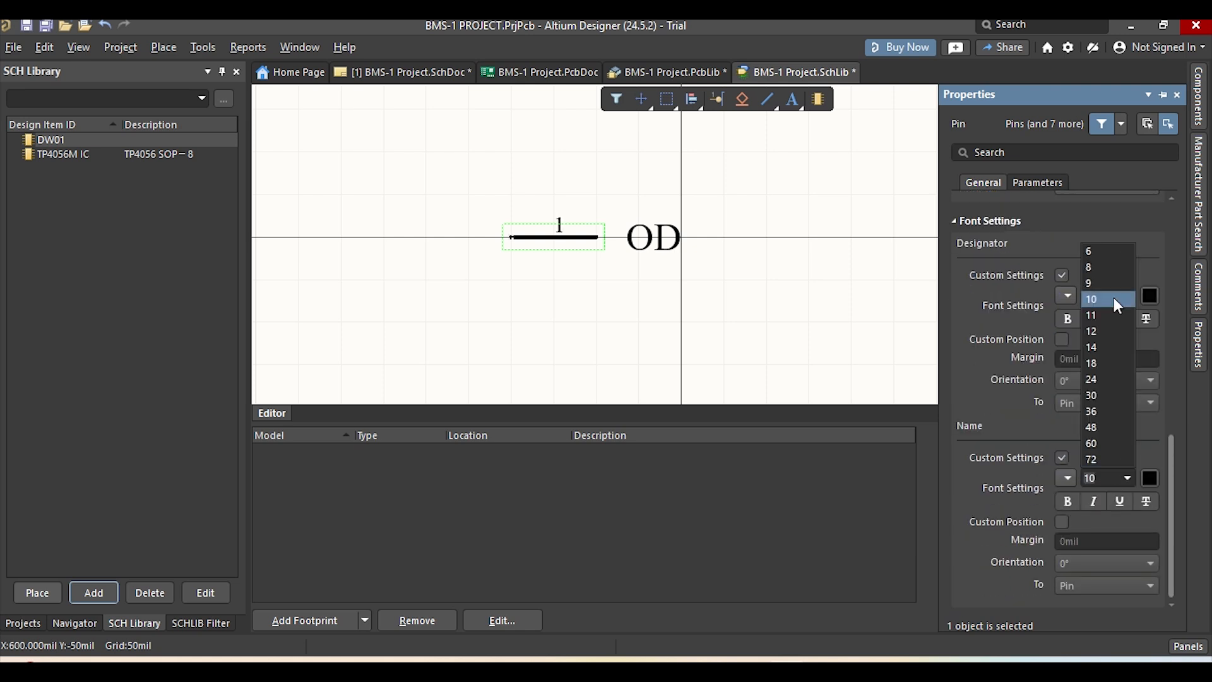
click(1116, 255)
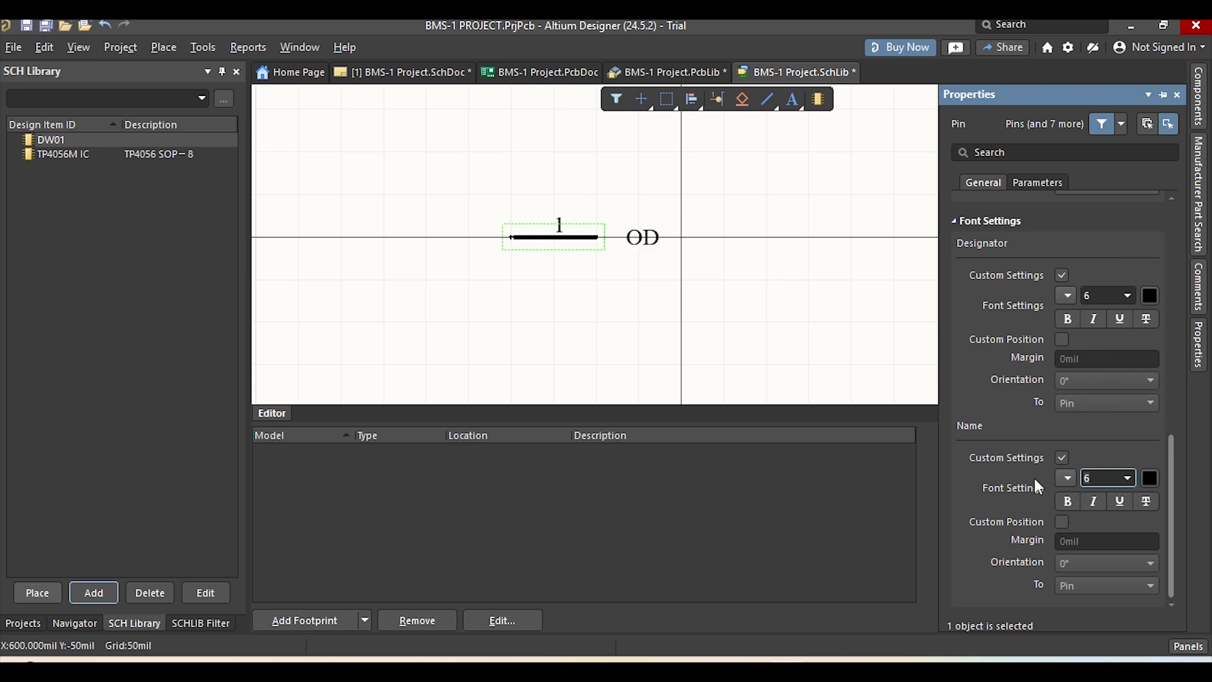
click(1061, 519)
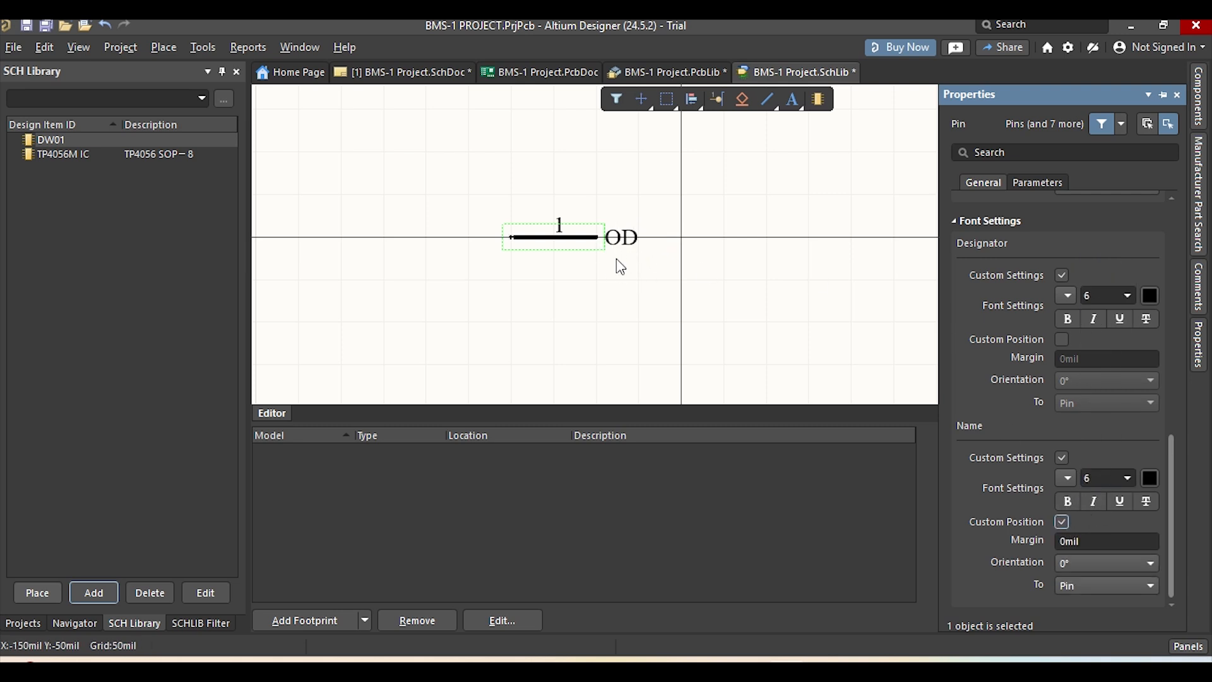
click(1063, 523)
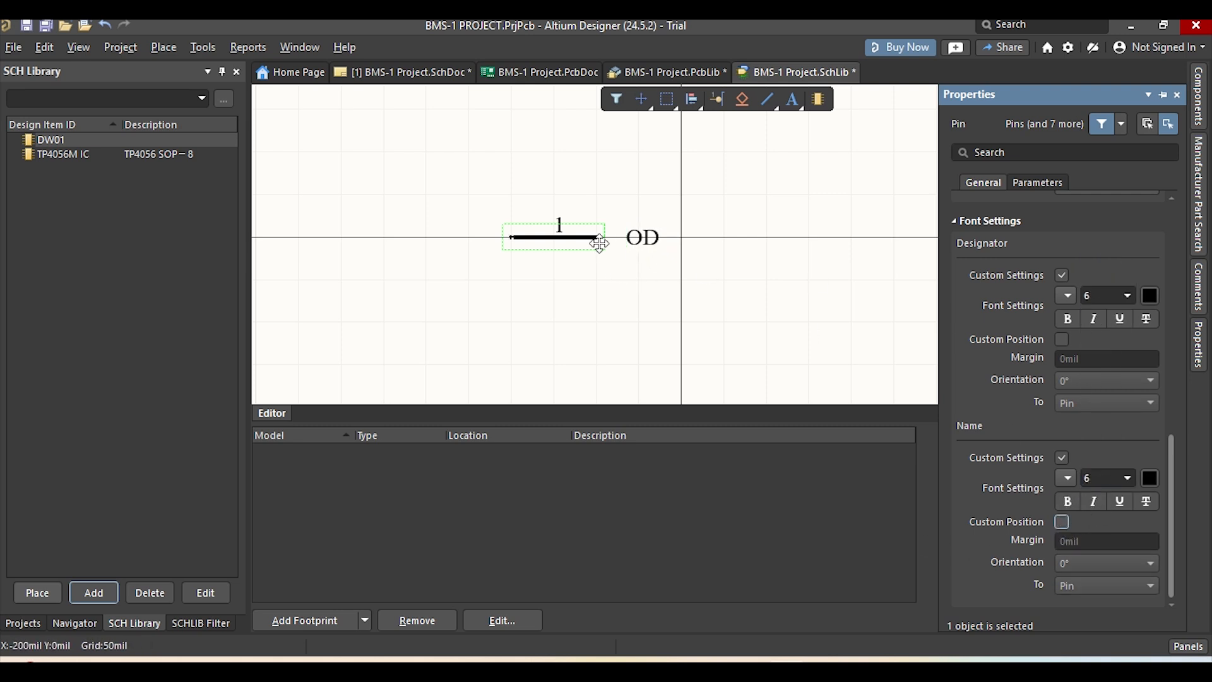
click(1063, 522)
right_click(693, 236)
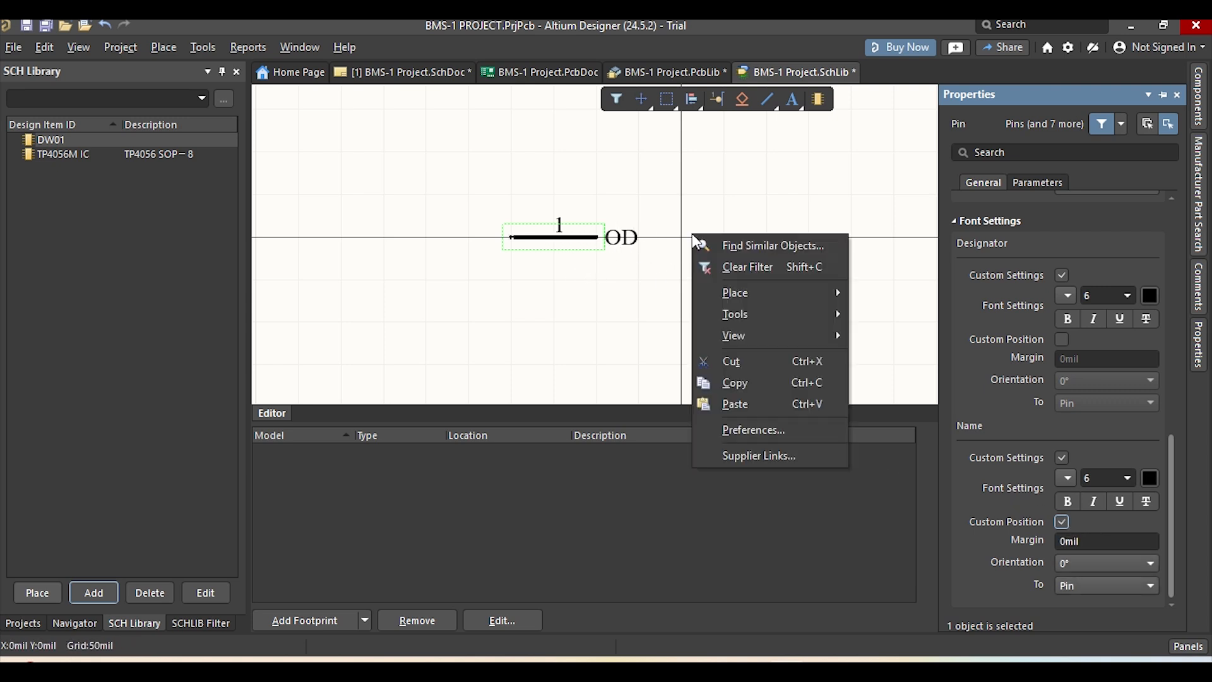
click(655, 219)
click(657, 218)
Move the OD pin straight down so it sits 100 mil below the horizontal axis
right_drag(670, 211, 761, 195)
ctrl+scroll(714, 241, up, 2)
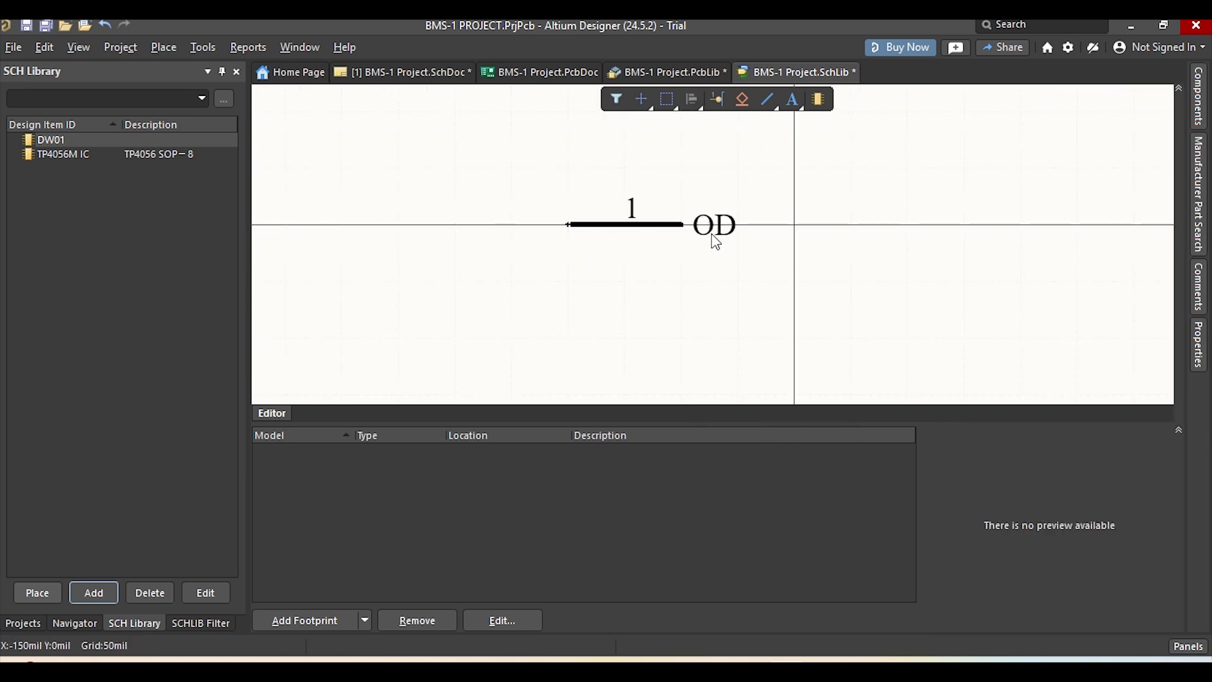
ctrl+scroll(482, 231, down, 3)
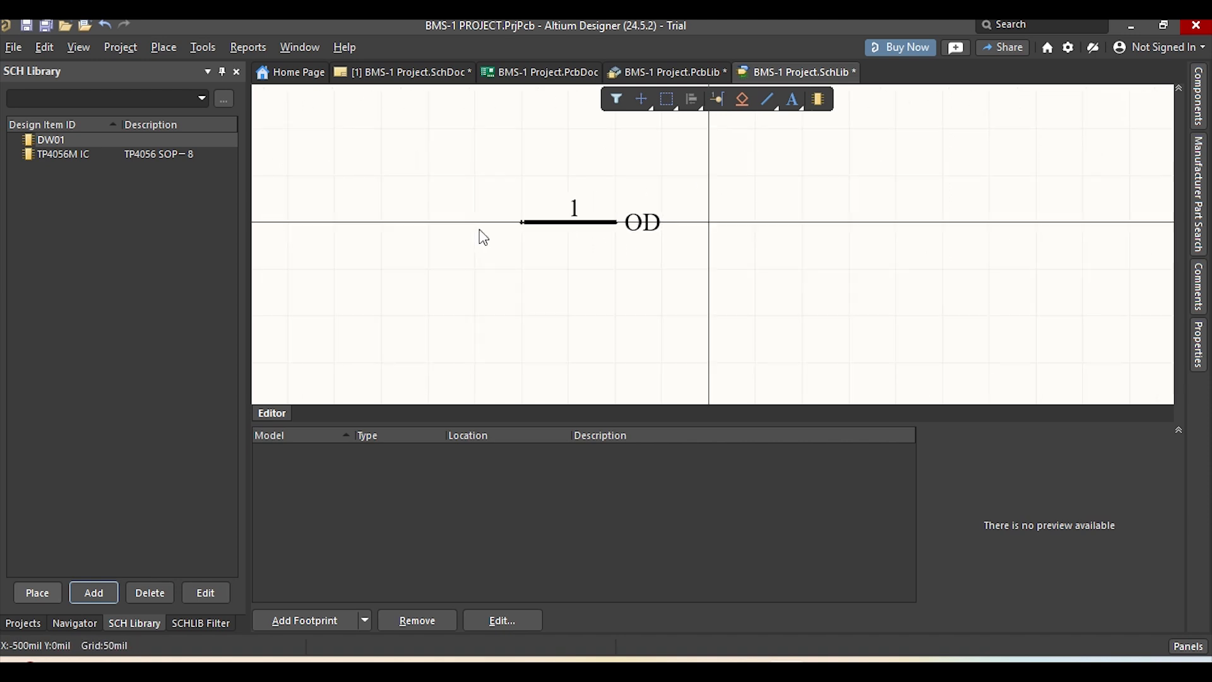
mouse_move(683, 179)
right_down()
mouse_move(686, 197)
mouse_move(699, 174)
right_up()
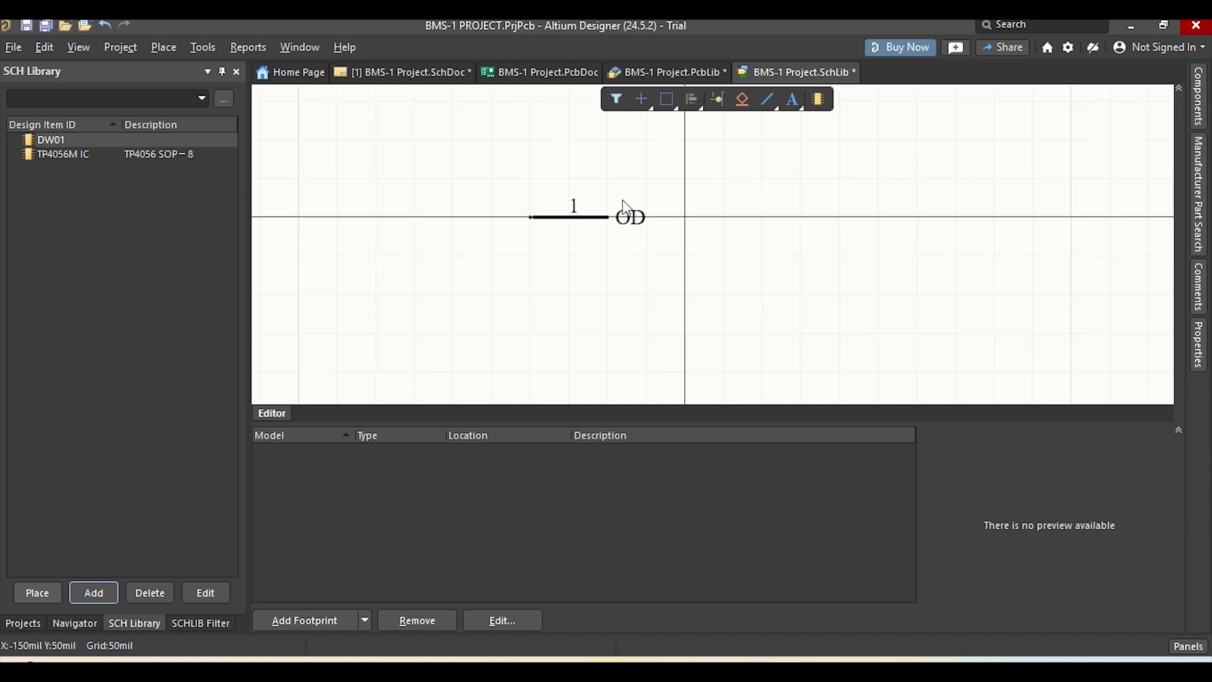
drag(594, 218, 531, 255)
right_drag(673, 240, 667, 160)
ctrl+scroll(592, 167, up, 1)
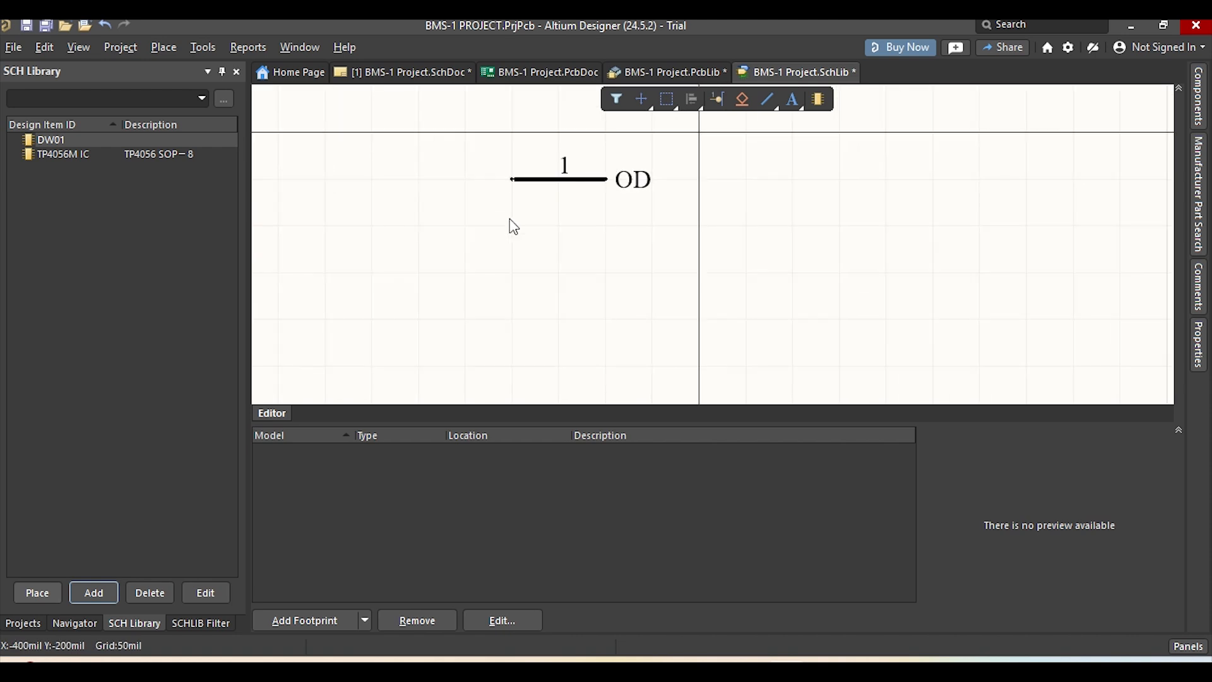
Switch to the DIY TP4056 Charger circuit PDF, examine the DW01A pin arrangement, and return to Altium Designer
mouse_move(864, 662)
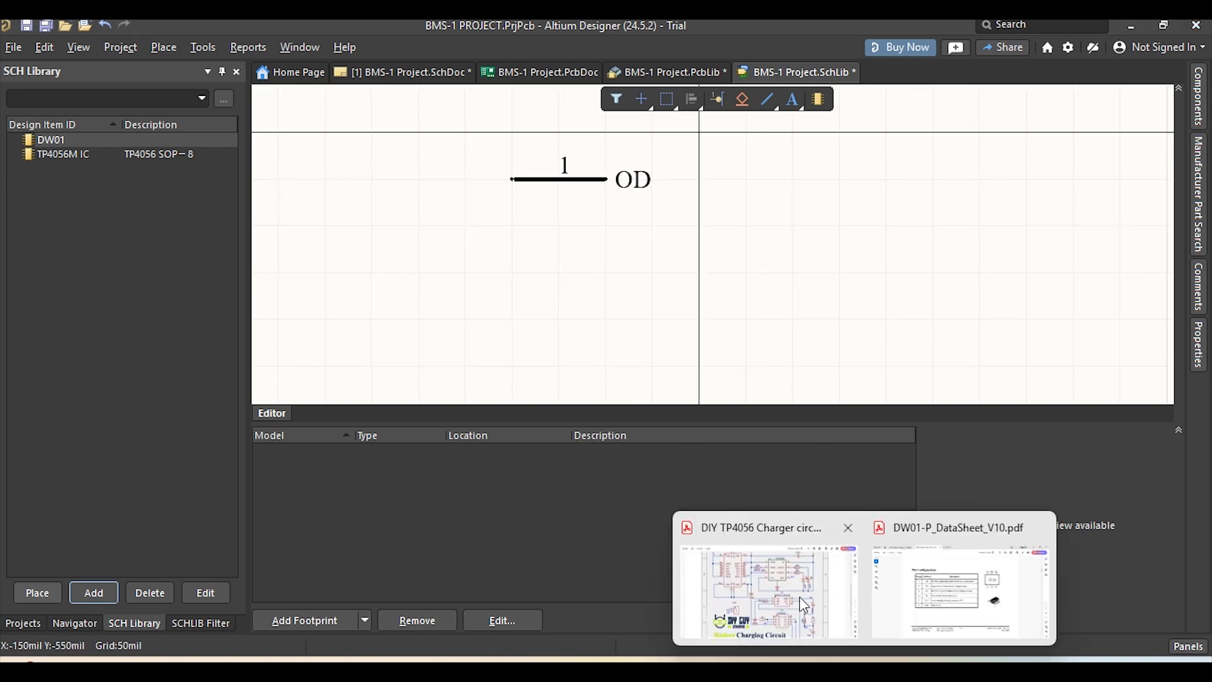
click(805, 605)
scroll(651, 389, down, 1)
ctrl+scroll(651, 390, up, 2)
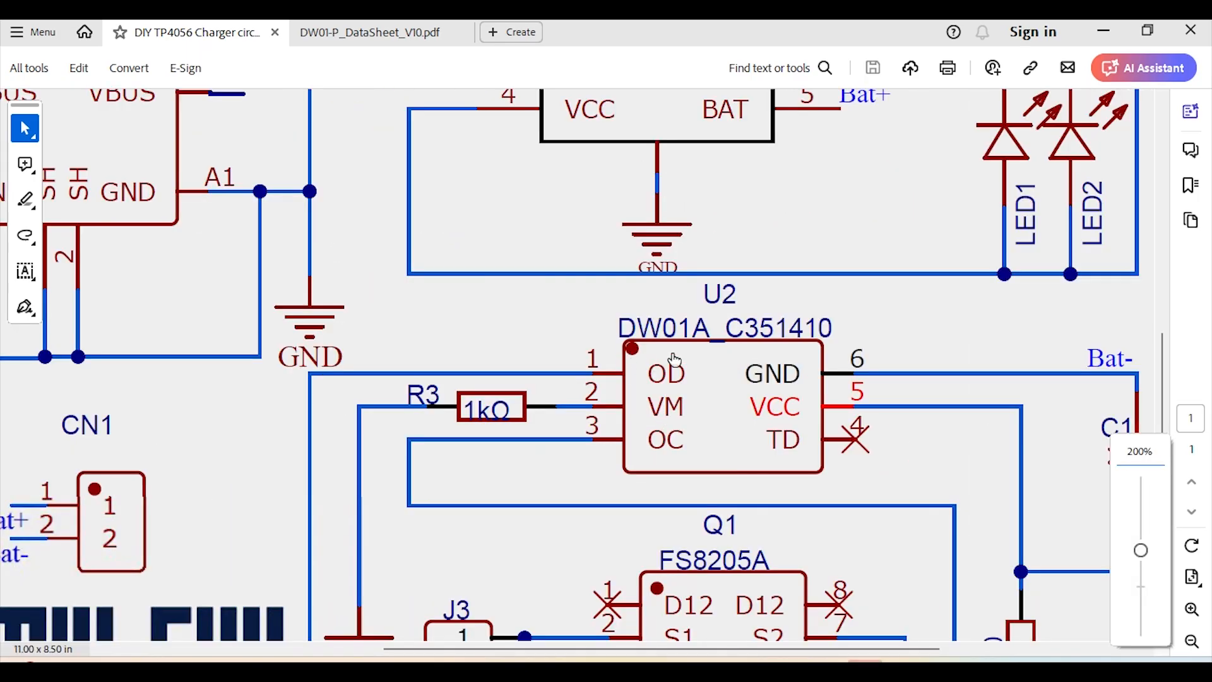
key(alt+Tab)
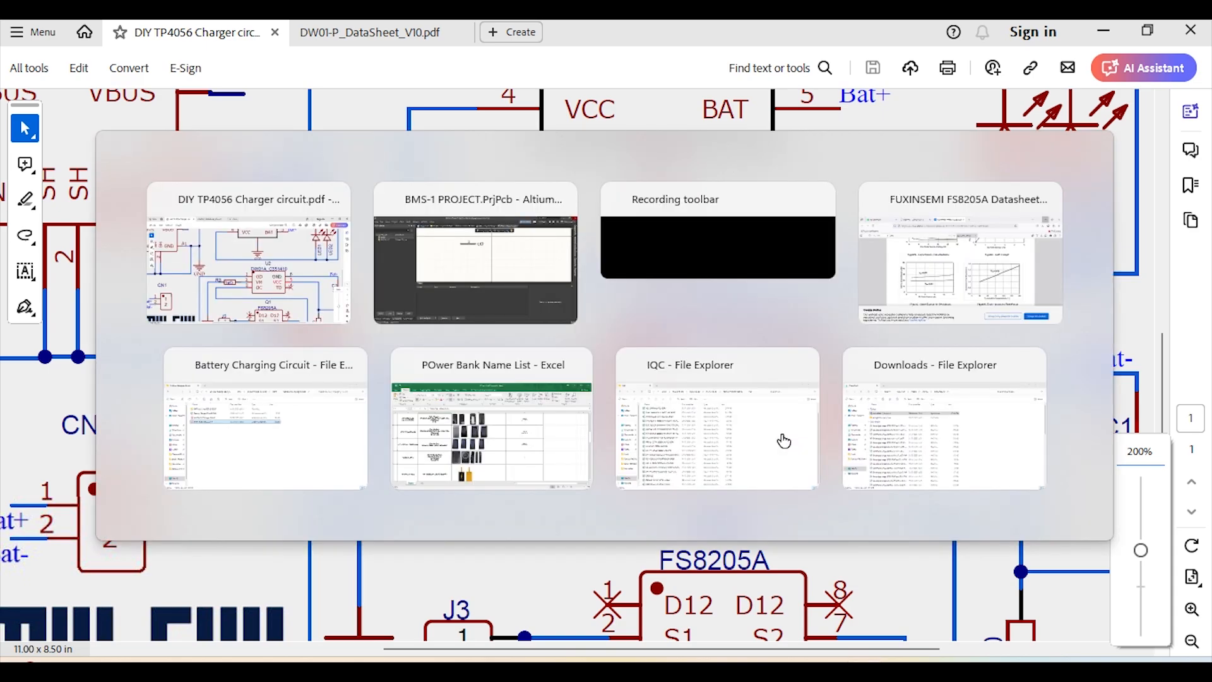
Copy the OD pin twice directly below itself, in a column spaced 100 mil apart
click(548, 178)
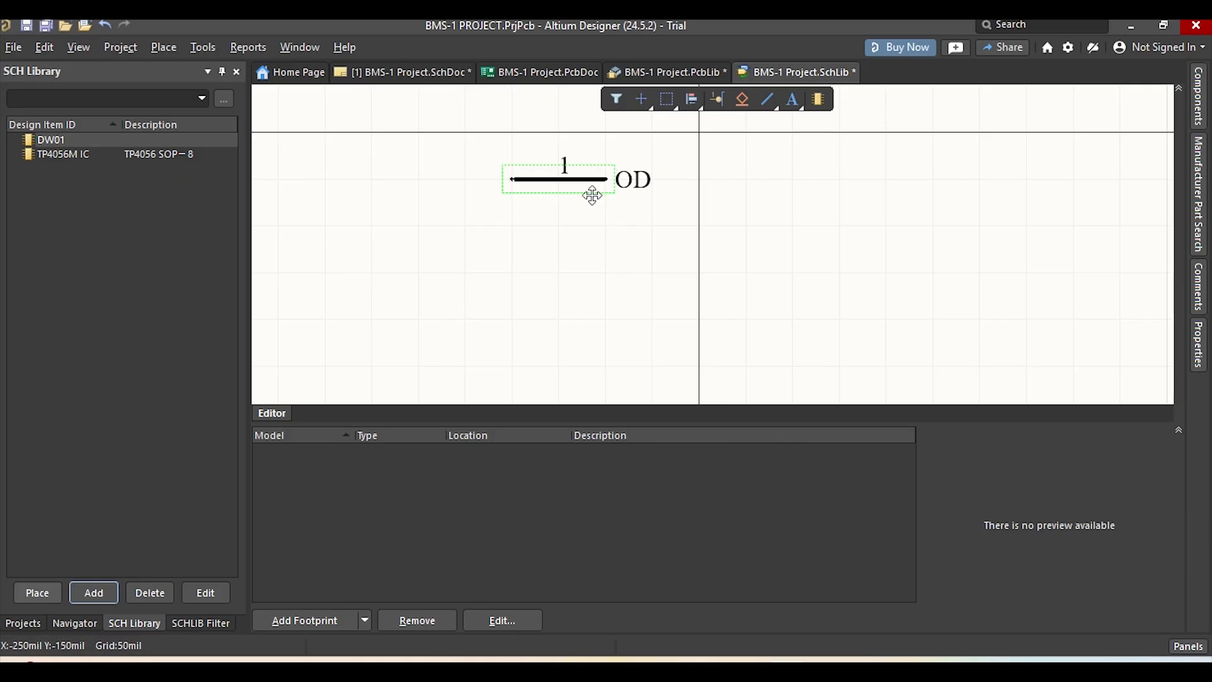
key(ctrl+v)
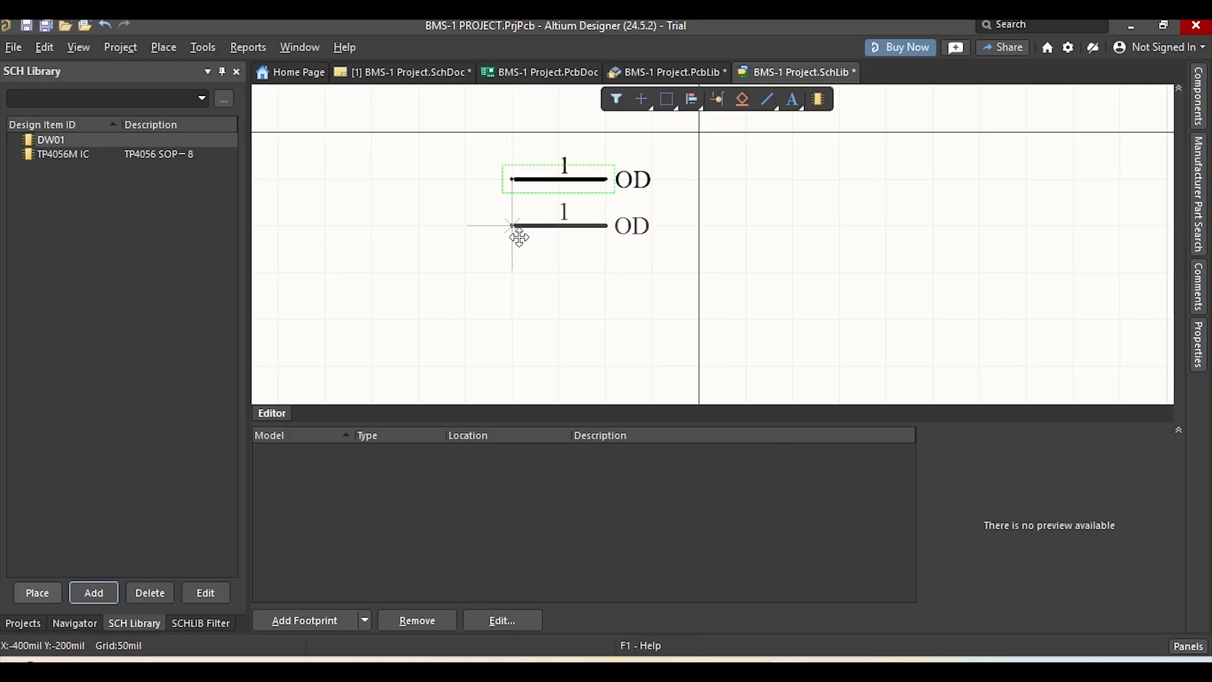
click(513, 226)
key(ctrl+v)
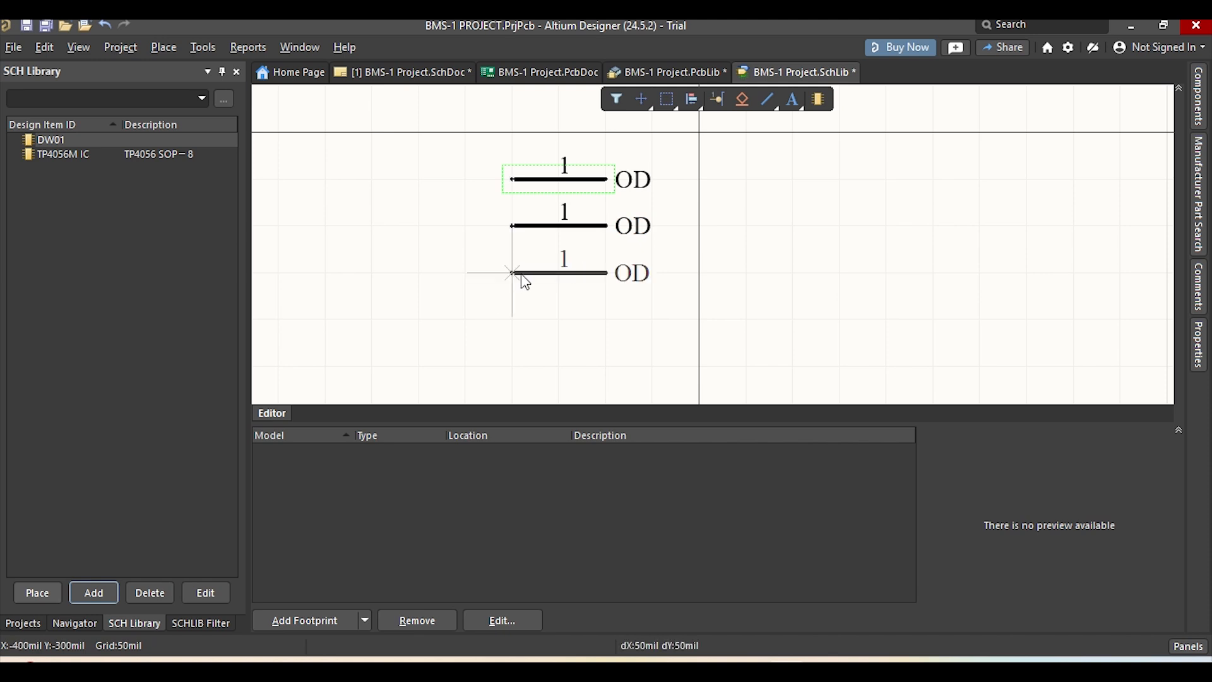
click(512, 273)
Paste three copies of the OD pin rotated 180 degrees across the vertical axis, aligned with the three existing pin rows
key(ctrl+v)
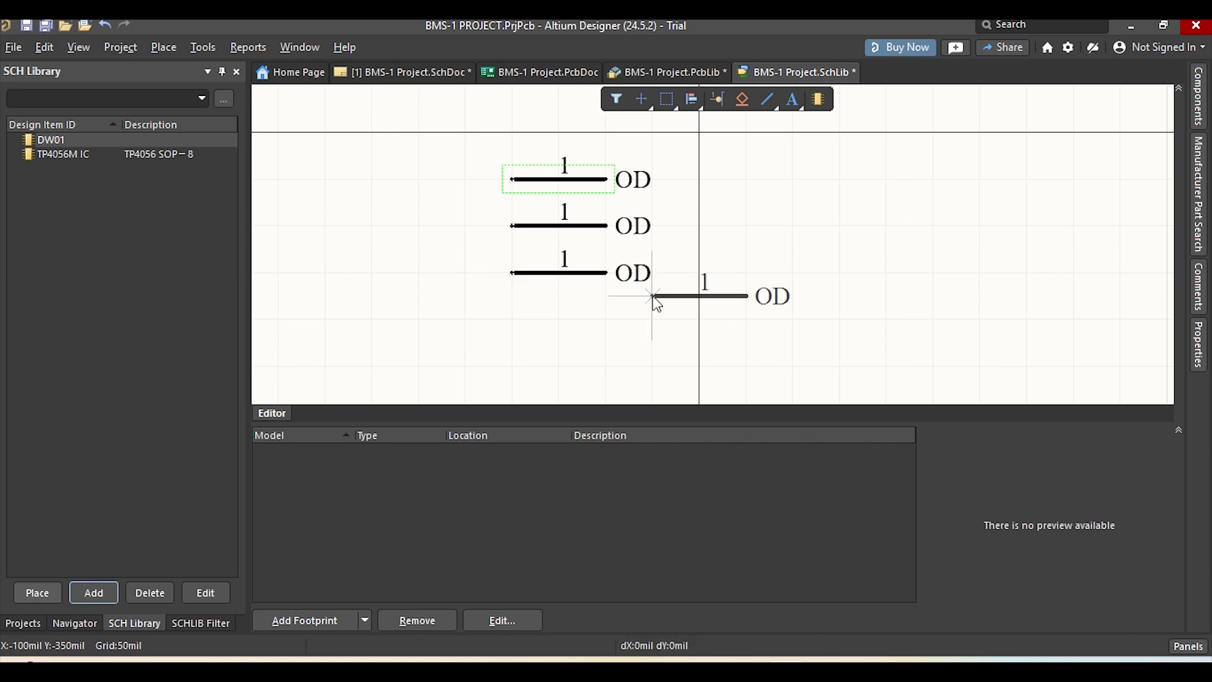
key(space)
key(space)
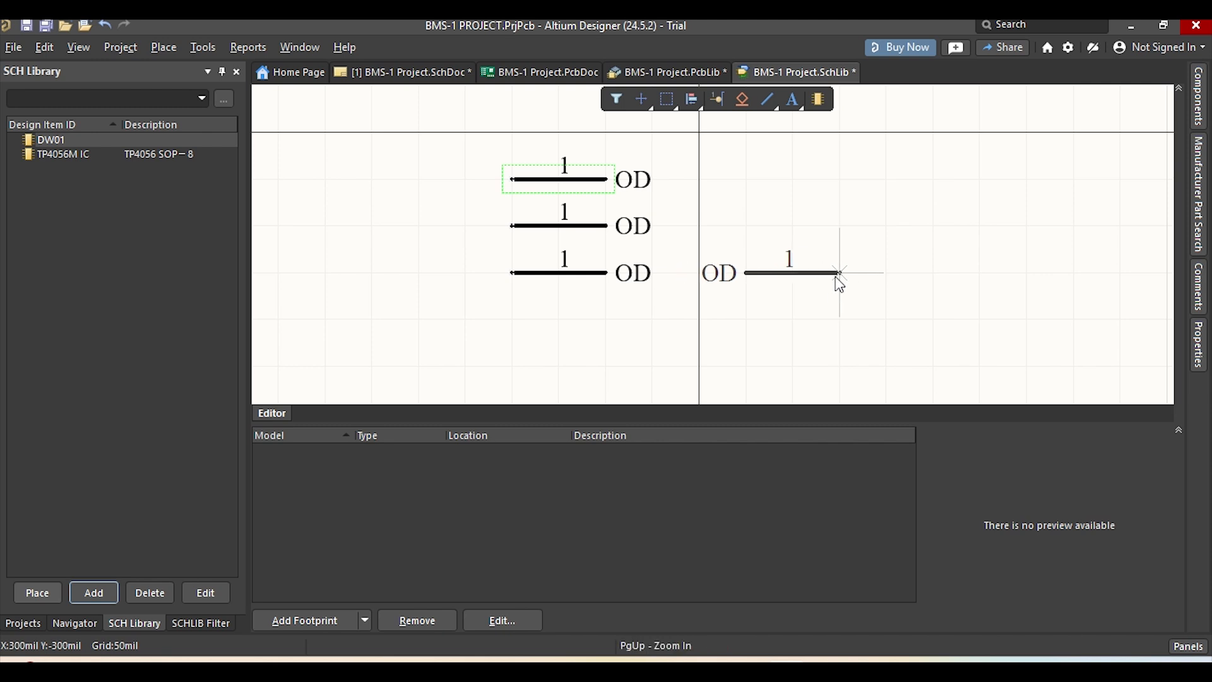
click(838, 277)
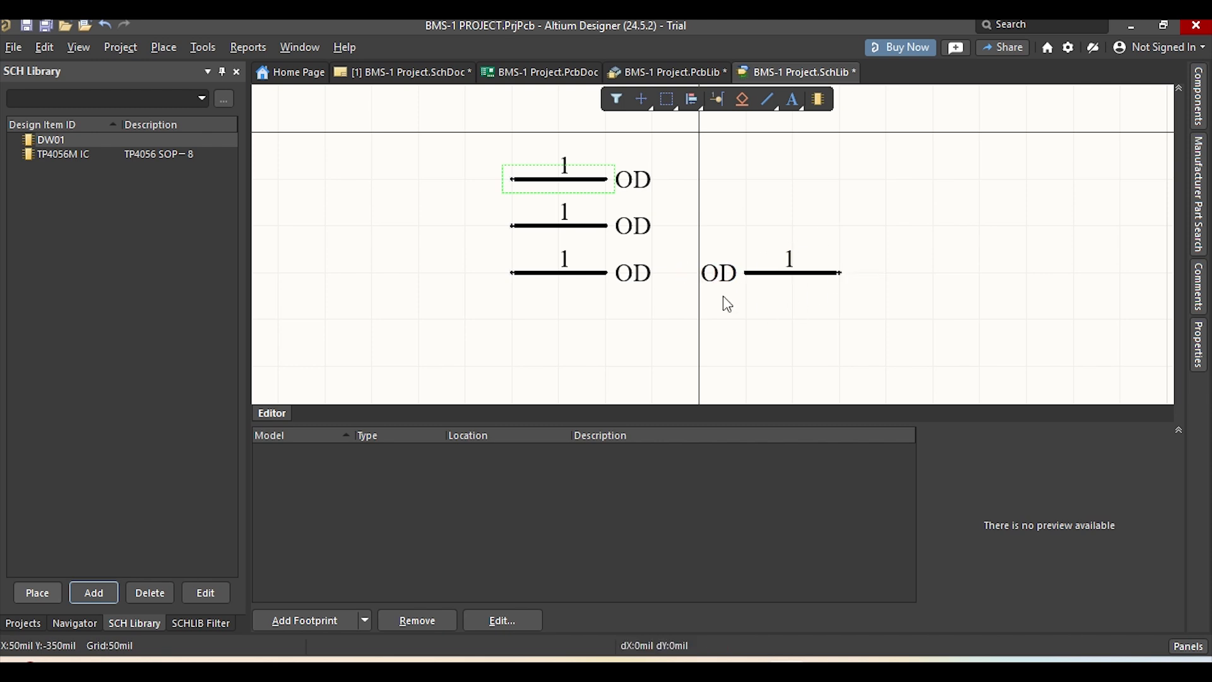
key(ctrl+v)
click(848, 224)
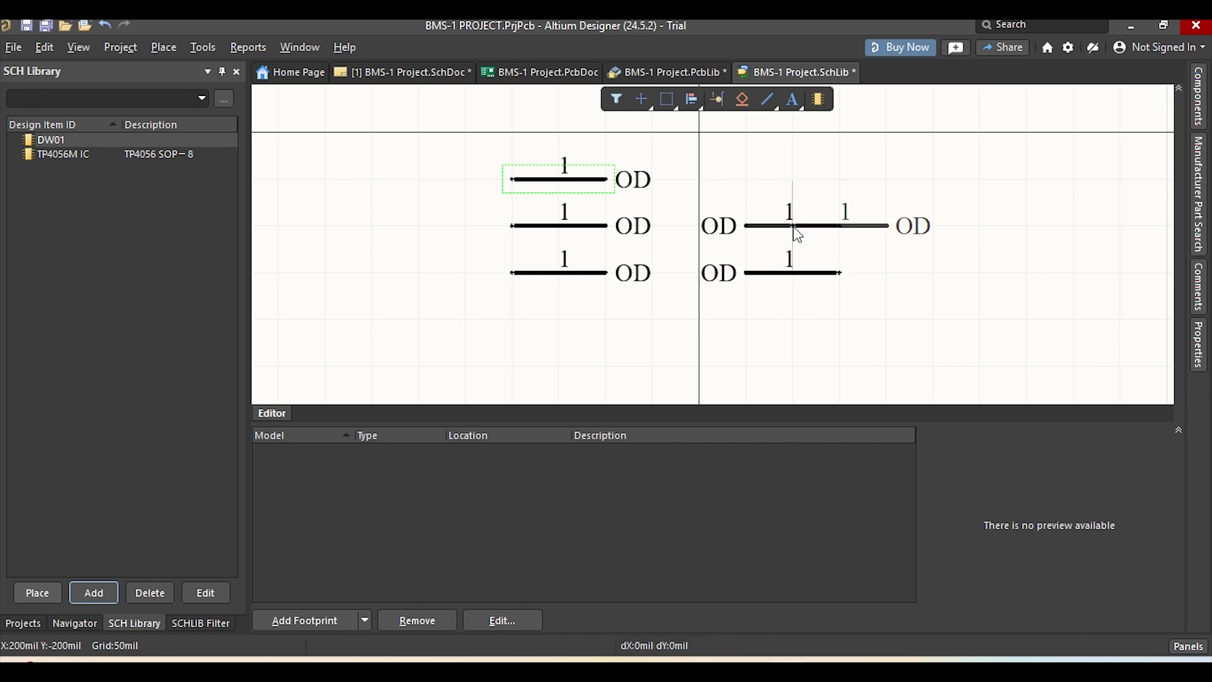
key(space)
key(space)
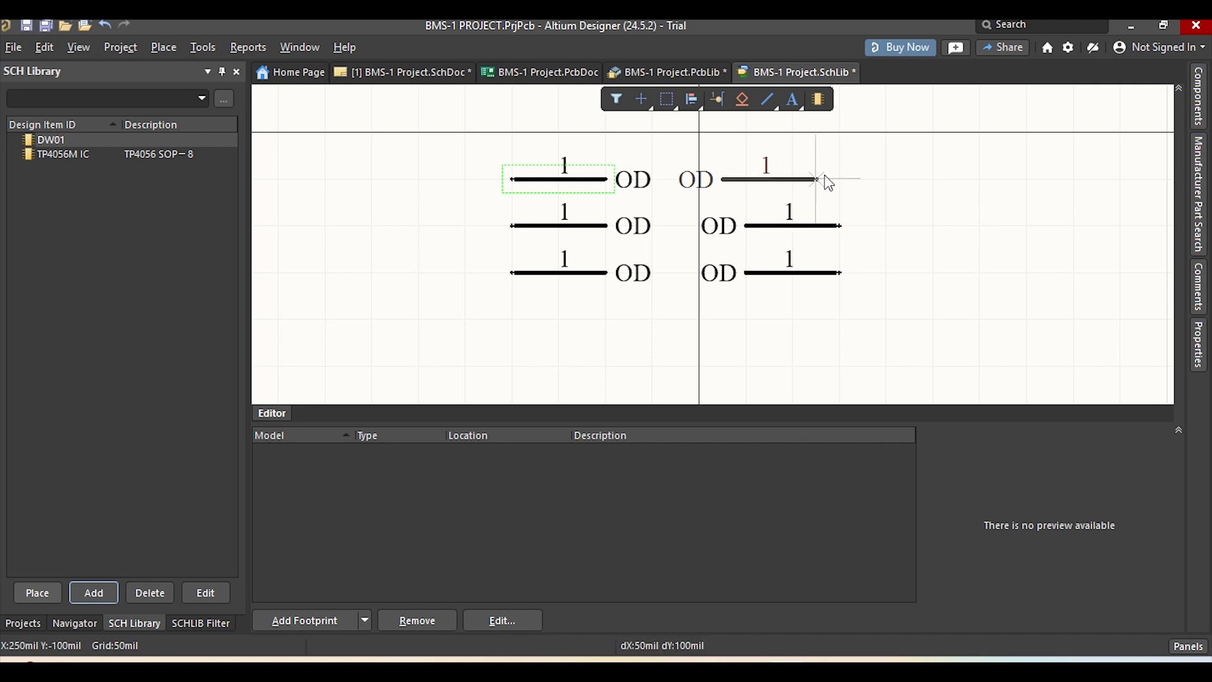
click(841, 185)
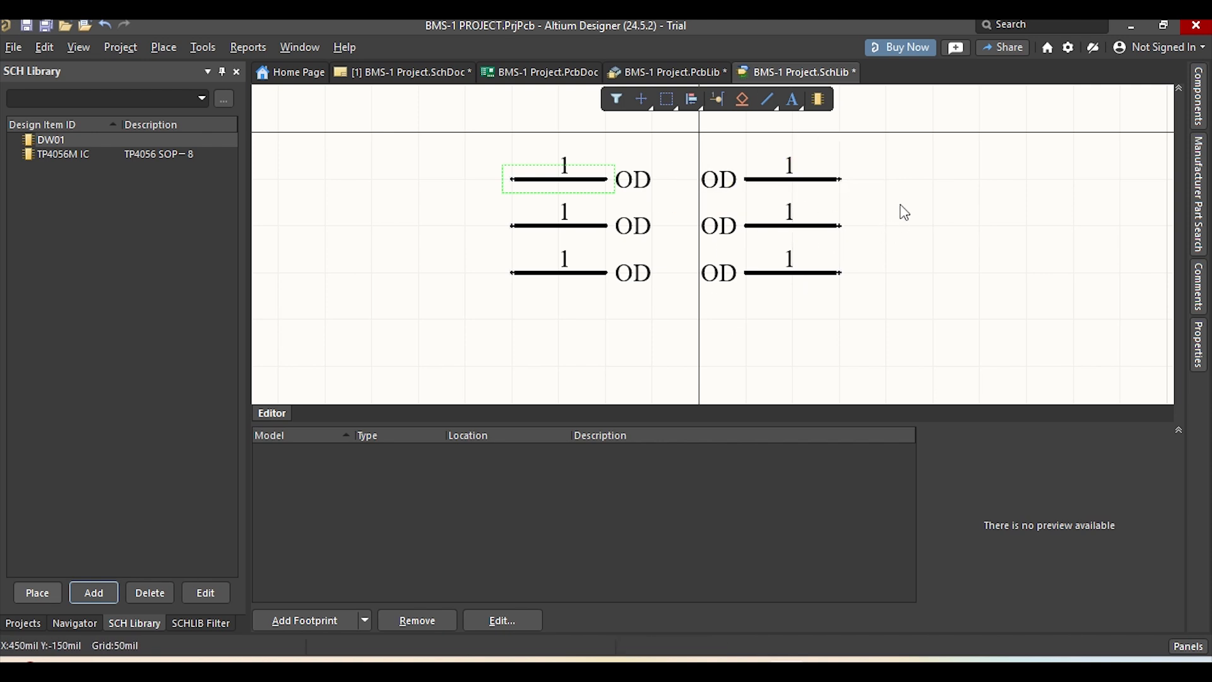
Set the middle pin left of the vertical axis to designator 2 and name VM
ctrl+scroll(899, 236, up, 1)
double_click(554, 255)
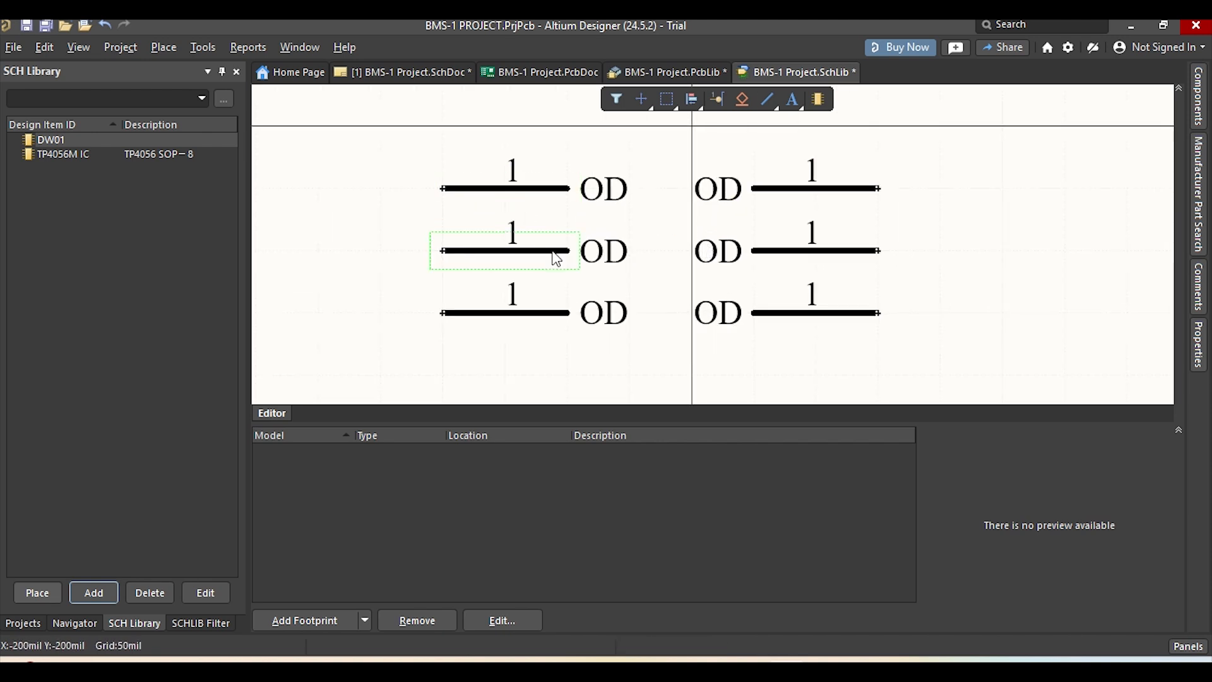
scroll(1111, 268, up, 3)
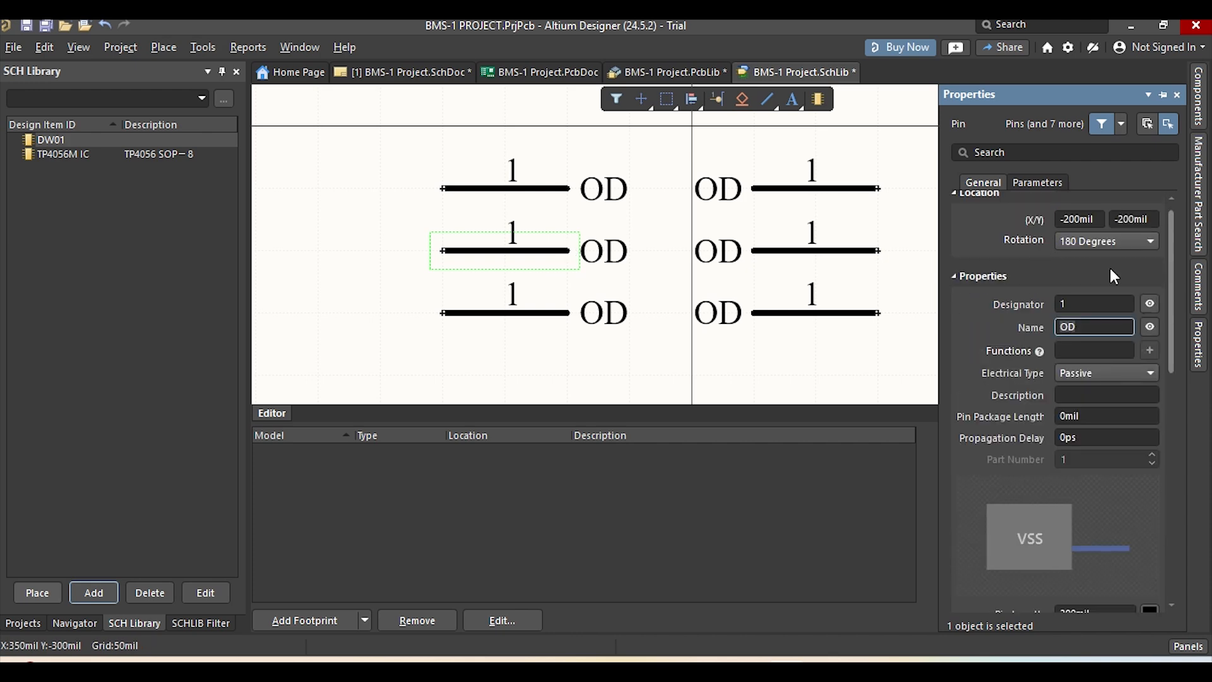
click(1100, 307)
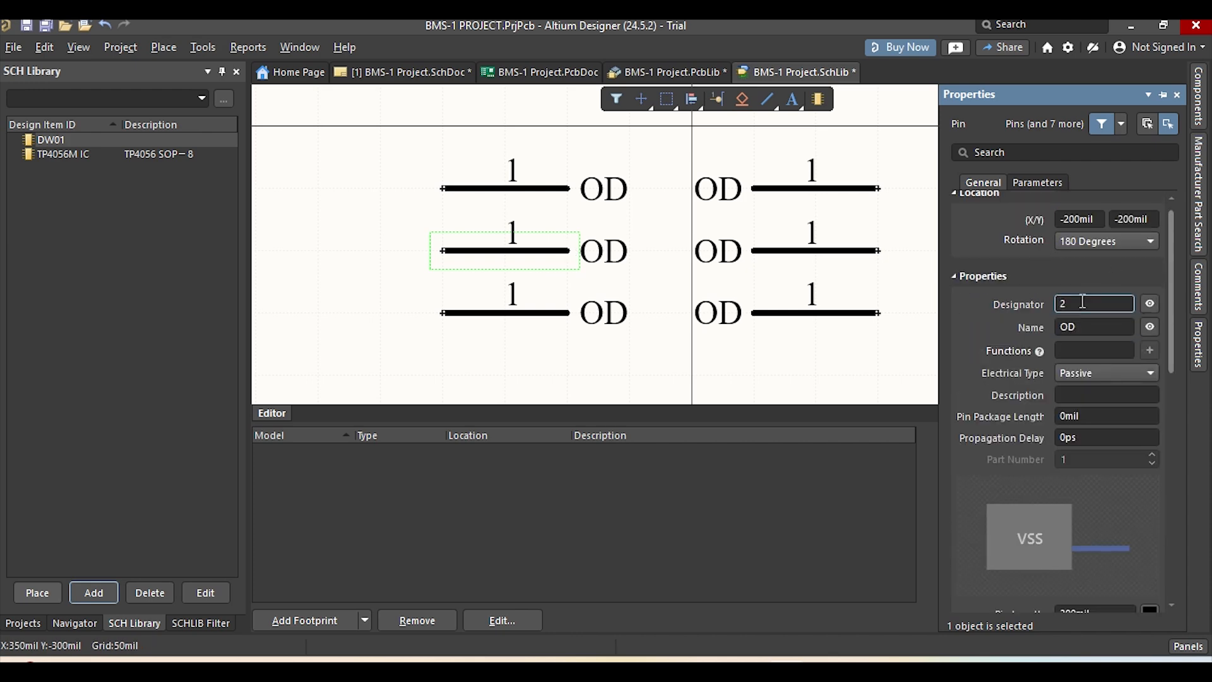
click(1089, 327)
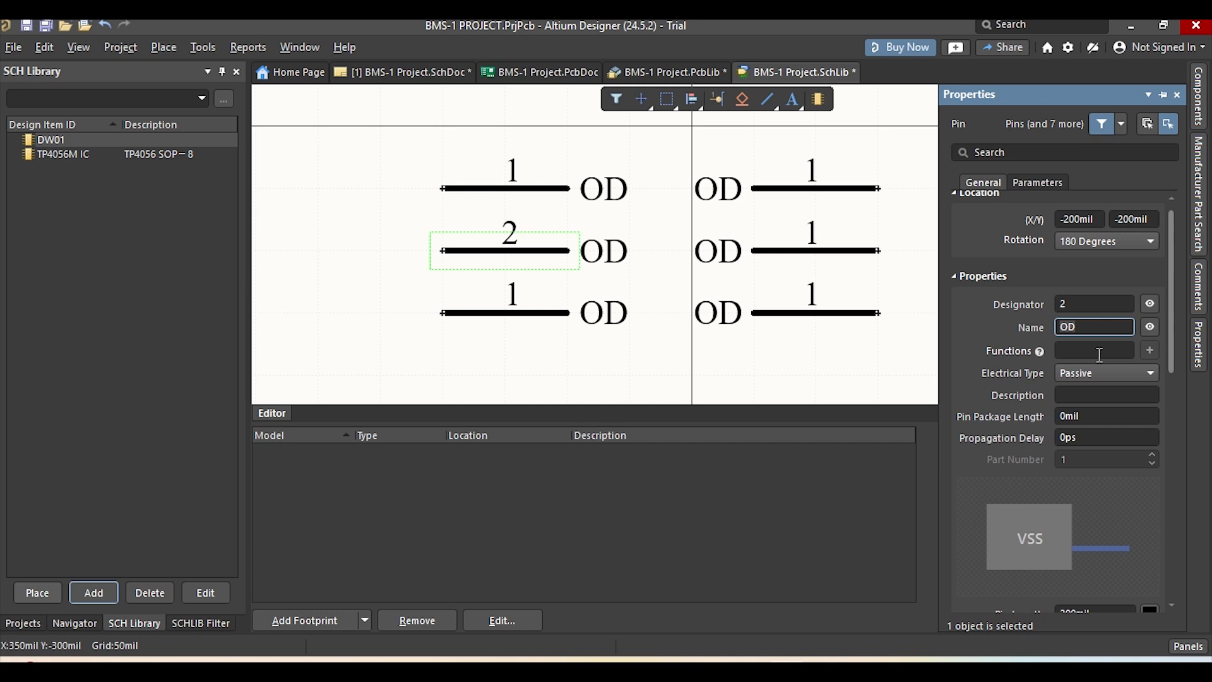
text(VM)
click(764, 376)
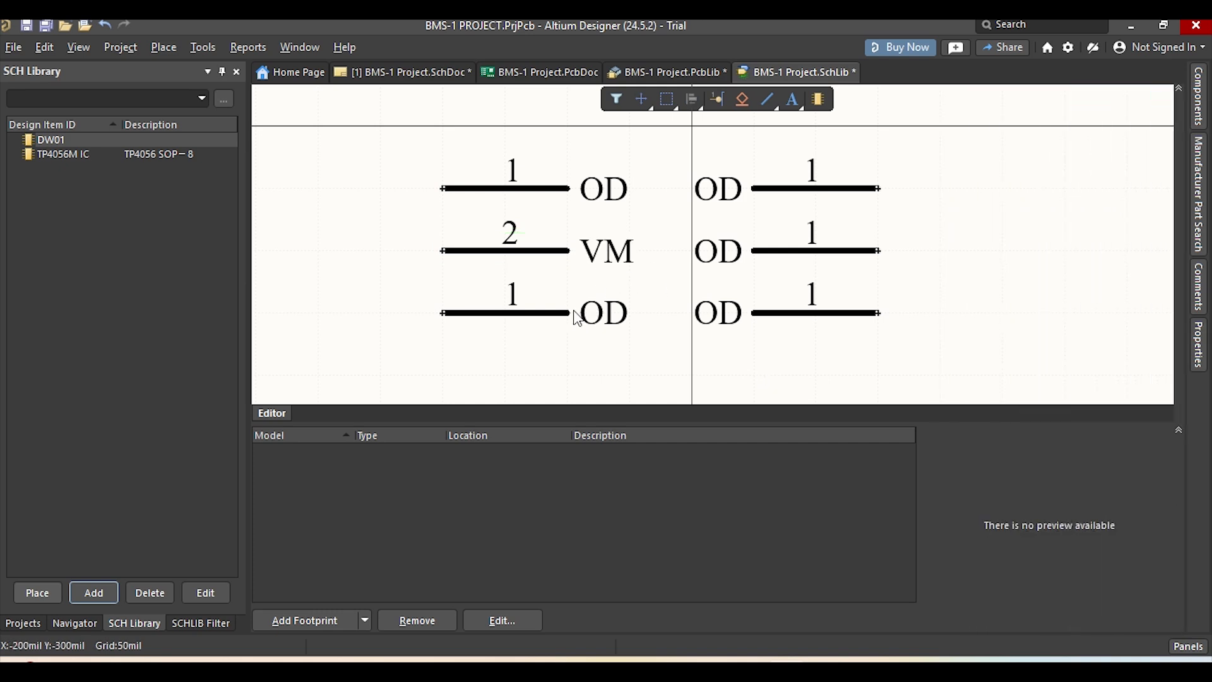
Set the lowest pin left of the vertical axis to designator 3 and name OC
double_click(547, 314)
click(1108, 304)
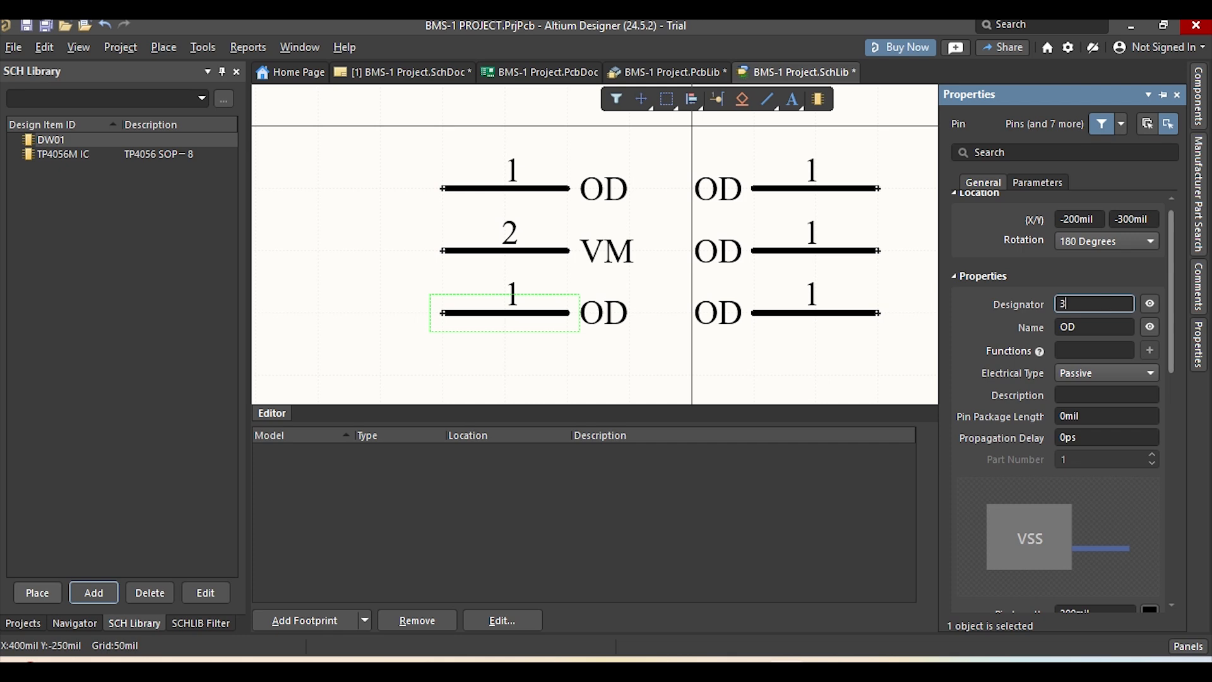
key(Tab)
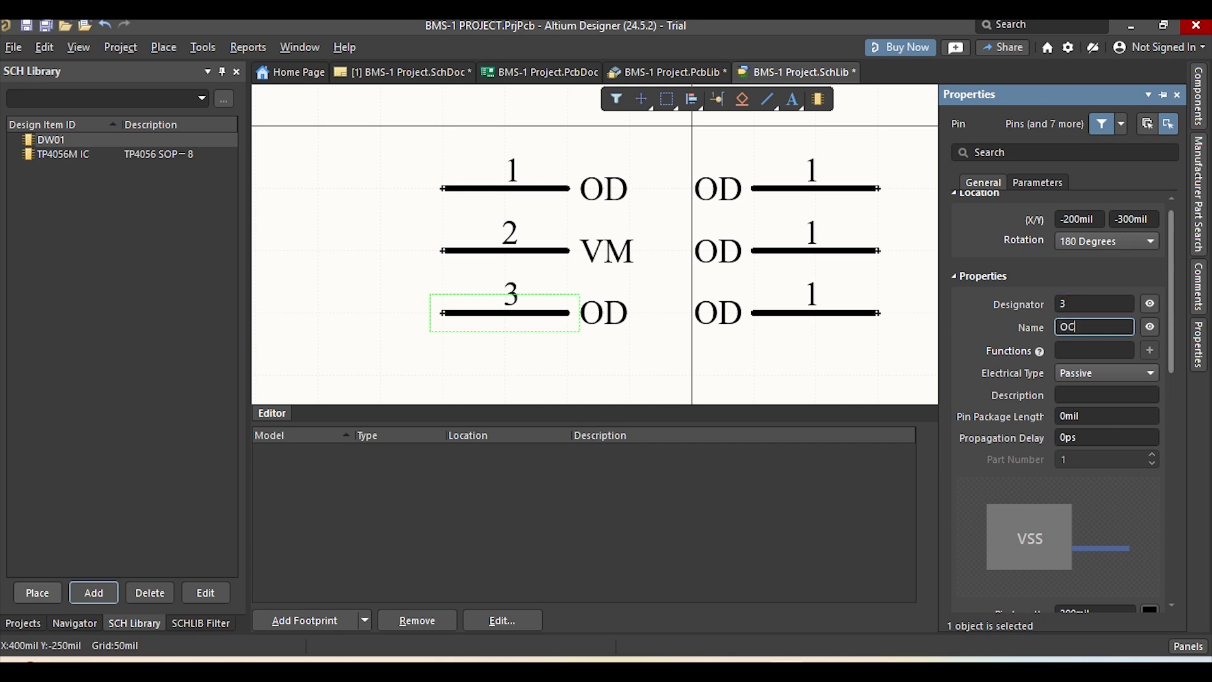
click(761, 336)
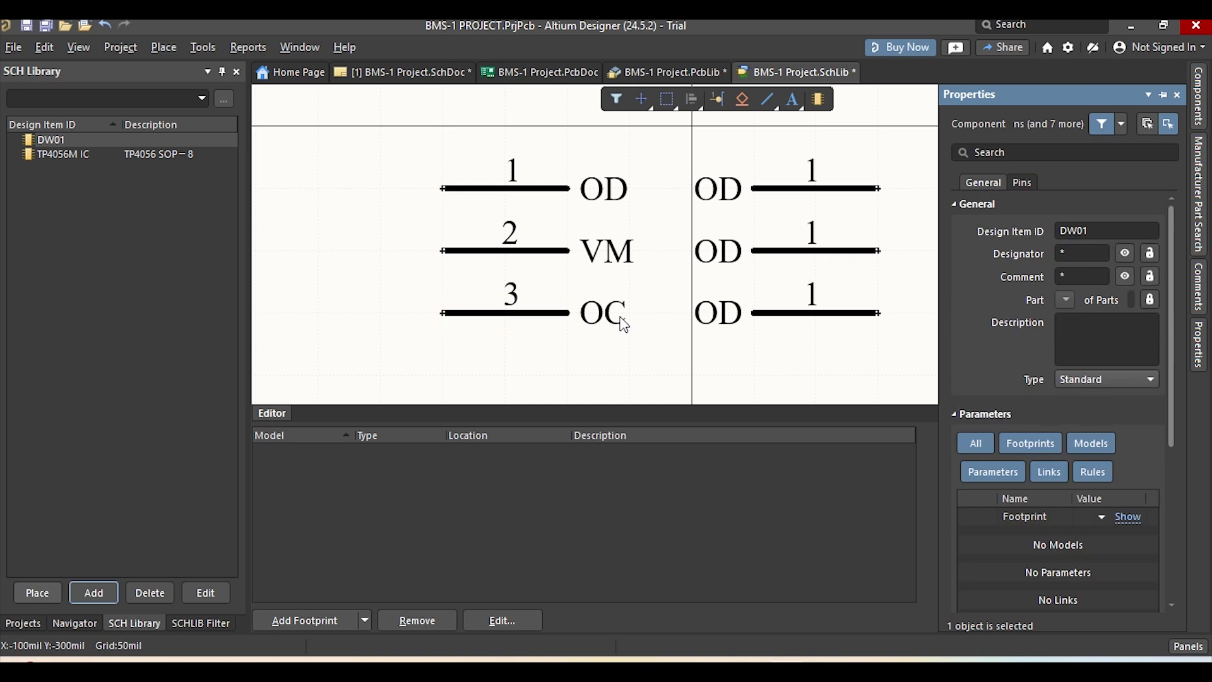
Set the uppermost pin right of the vertical axis to designator 6 and name GND
double_click(759, 188)
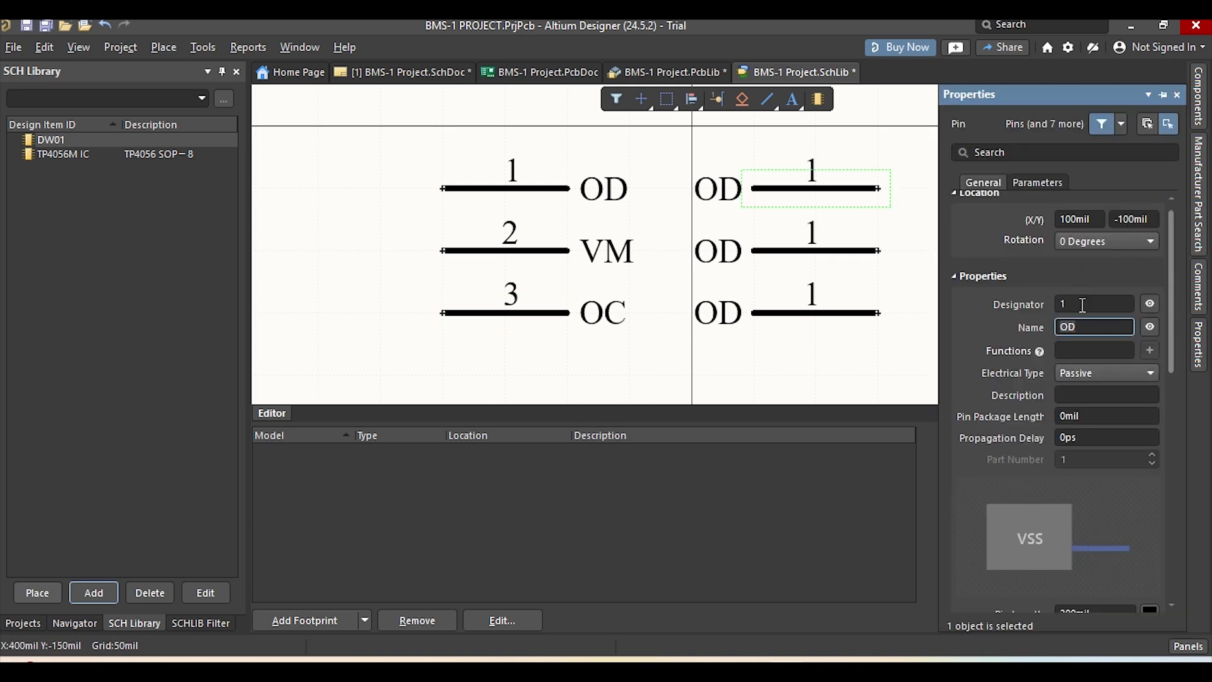
click(1083, 304)
text(6)
key(Tab)
text(GND)
key(Return)
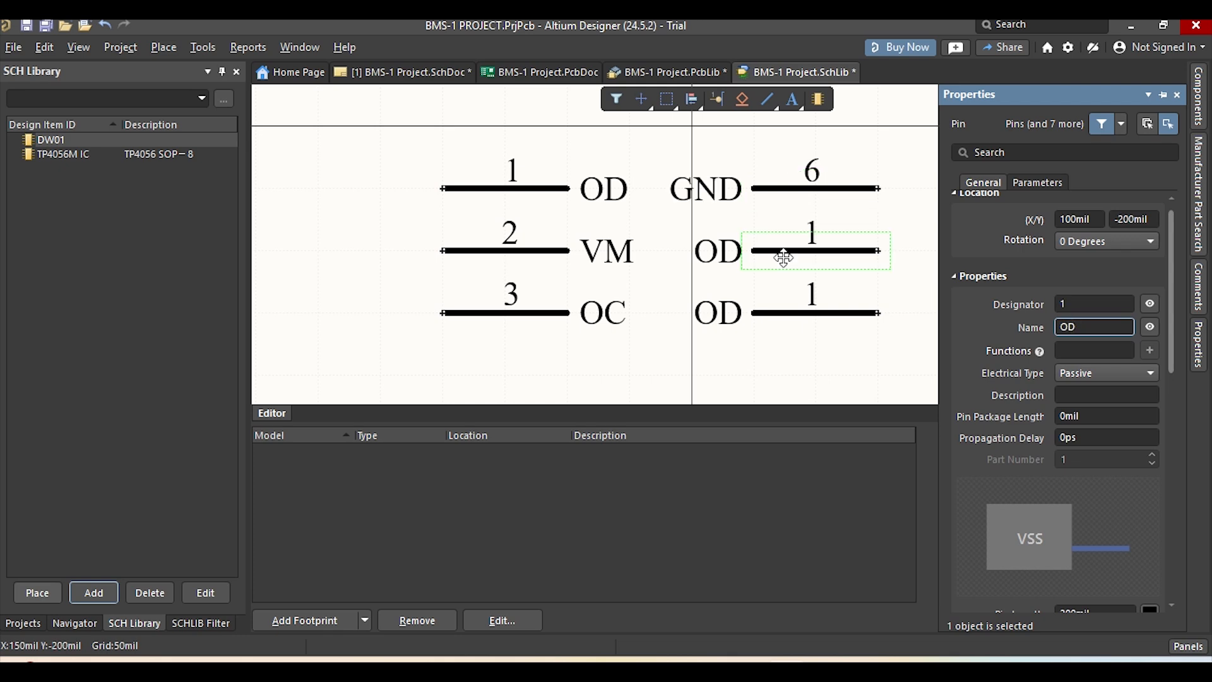
Set the middle pin right of the vertical axis to designator 5 and name VCC
click(1092, 305)
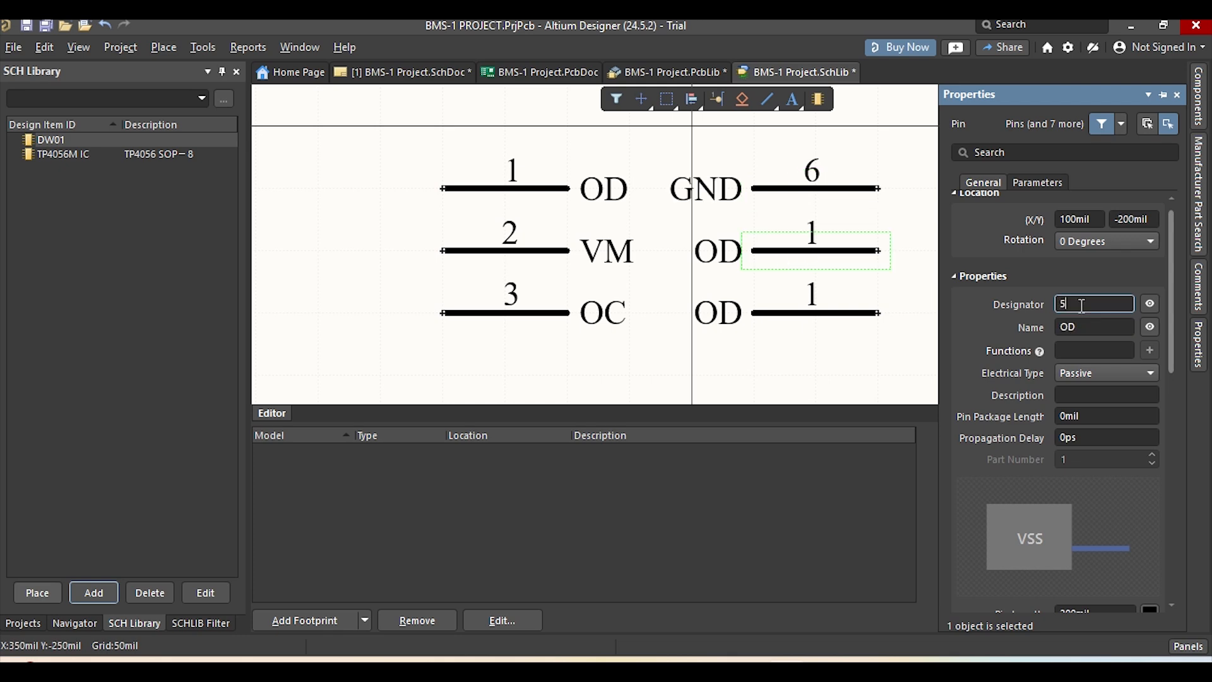
click(1087, 327)
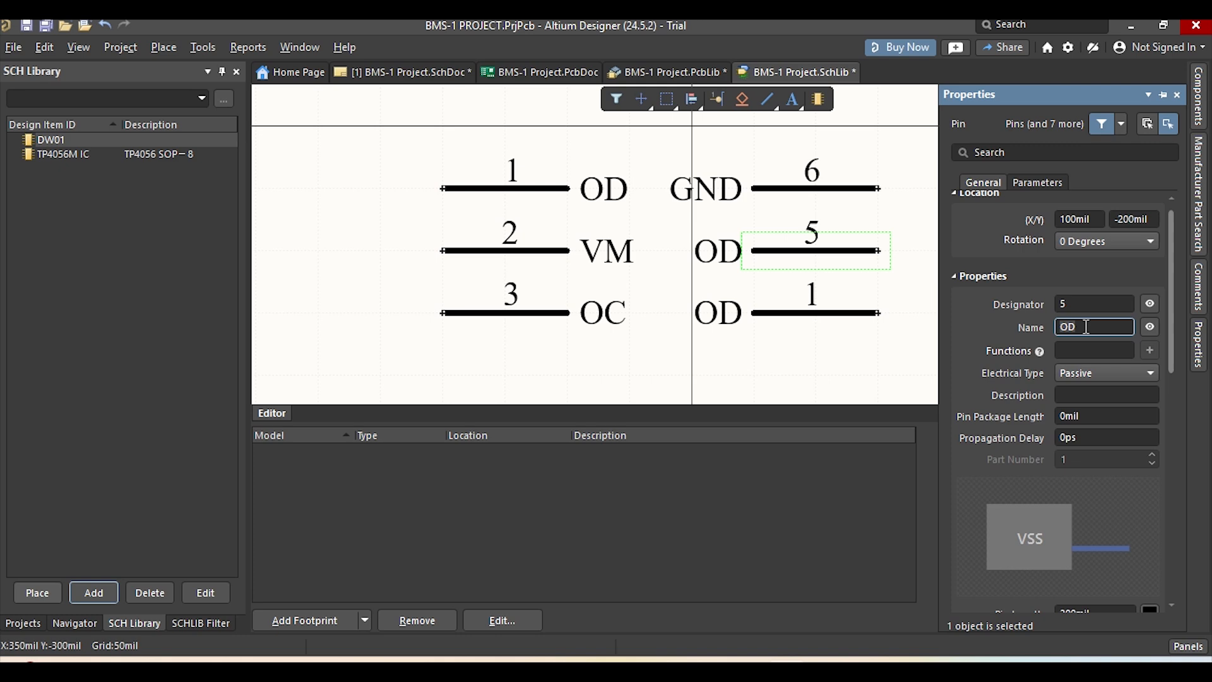
key(BackSpace)
key(BackSpace)
text(VCC)
key(Return)
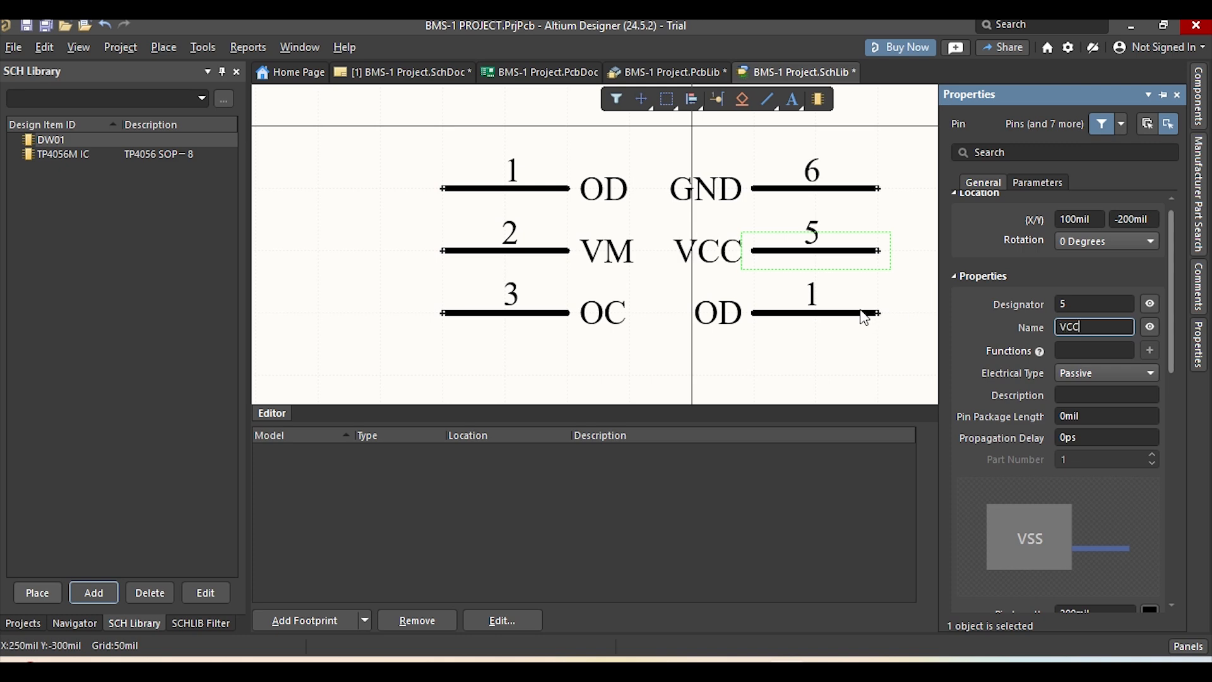
Set the lowest pin right of the vertical axis to designator 4 and name TD
click(863, 319)
double_click(855, 323)
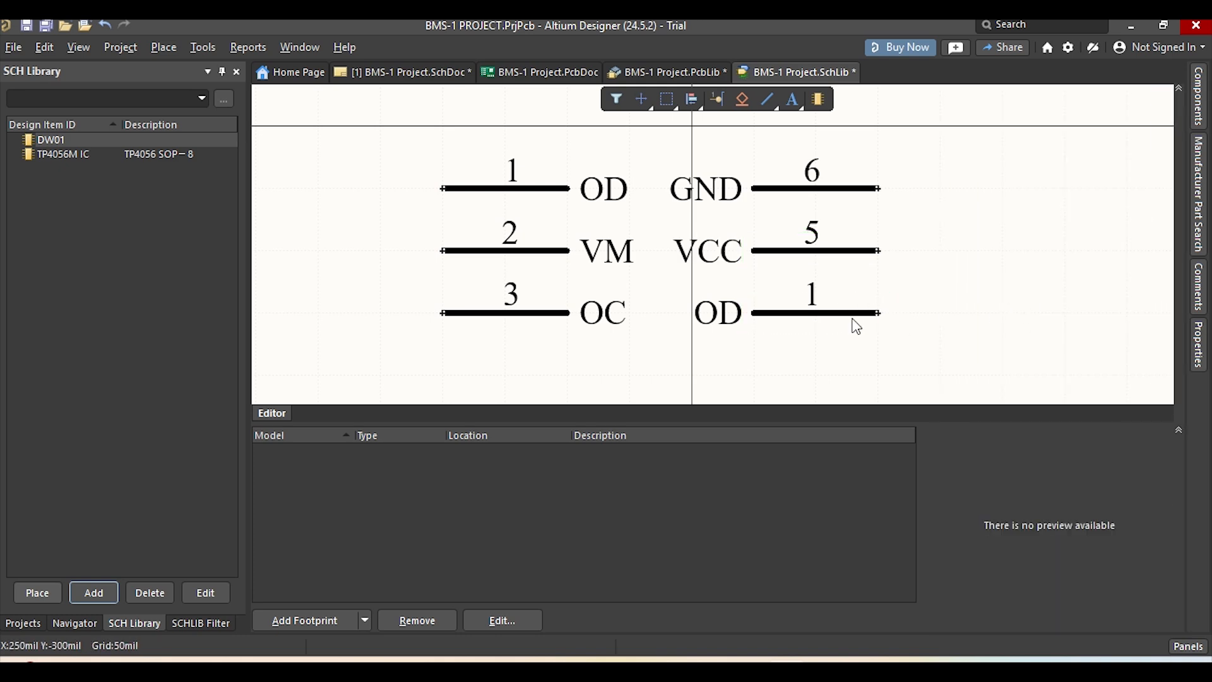
click(1094, 307)
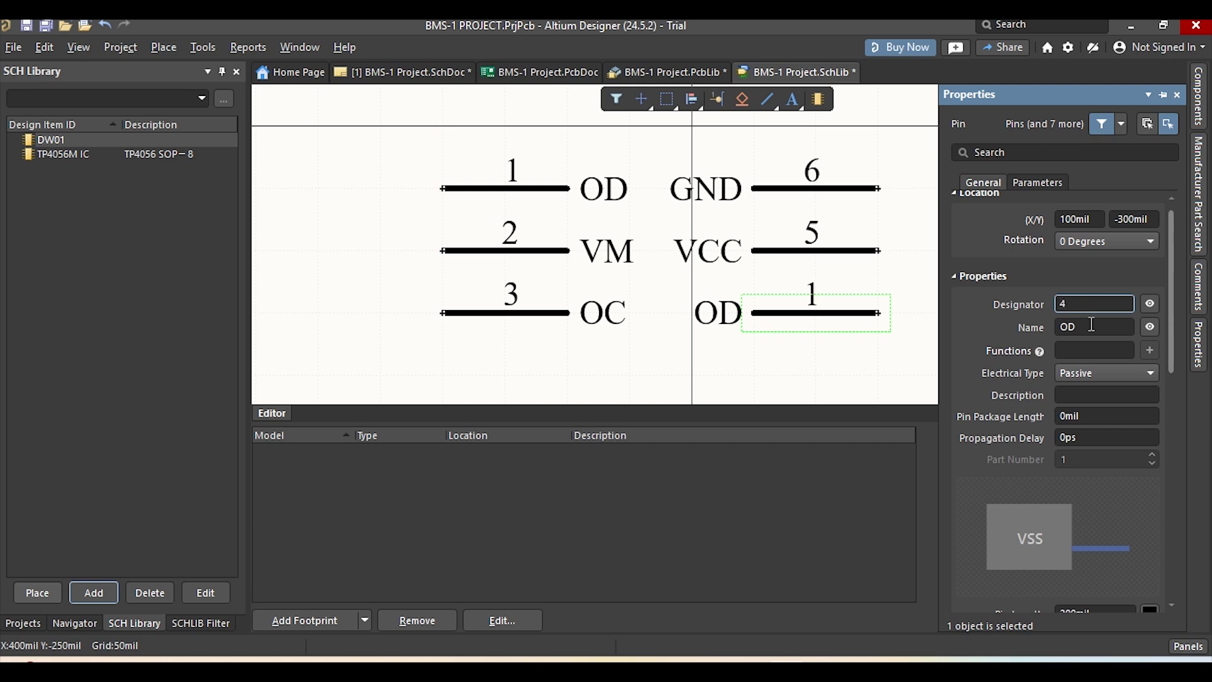
key(Return)
click(1092, 326)
text(T)
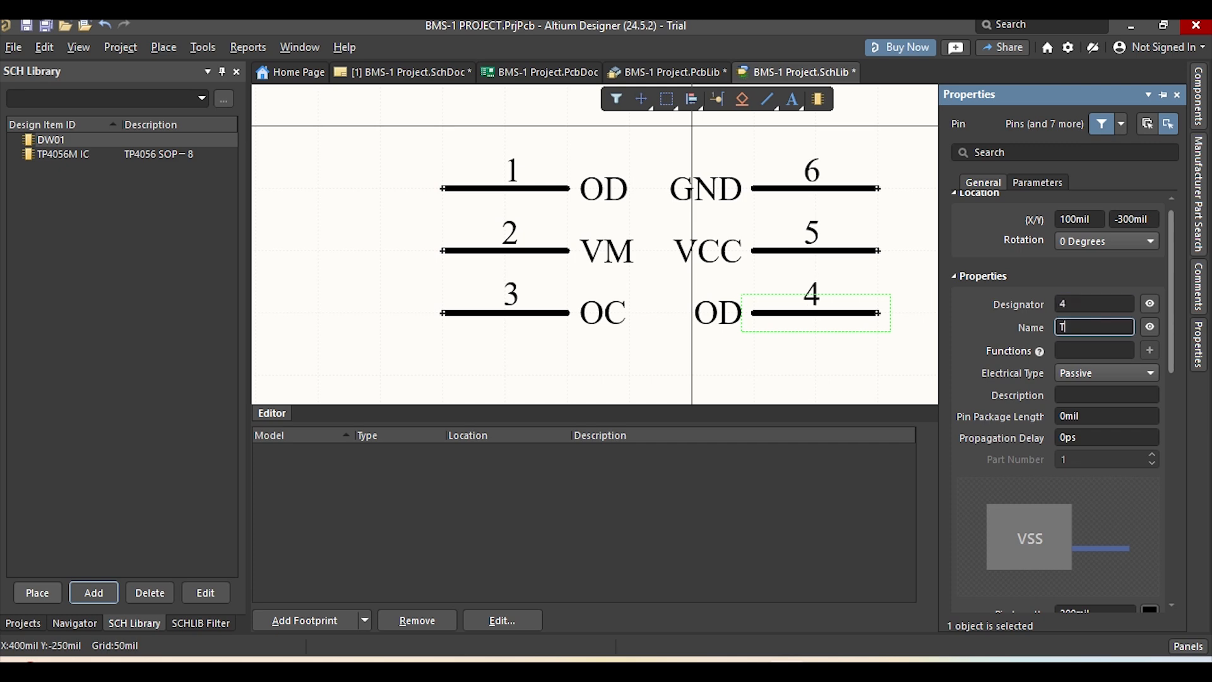
click(803, 353)
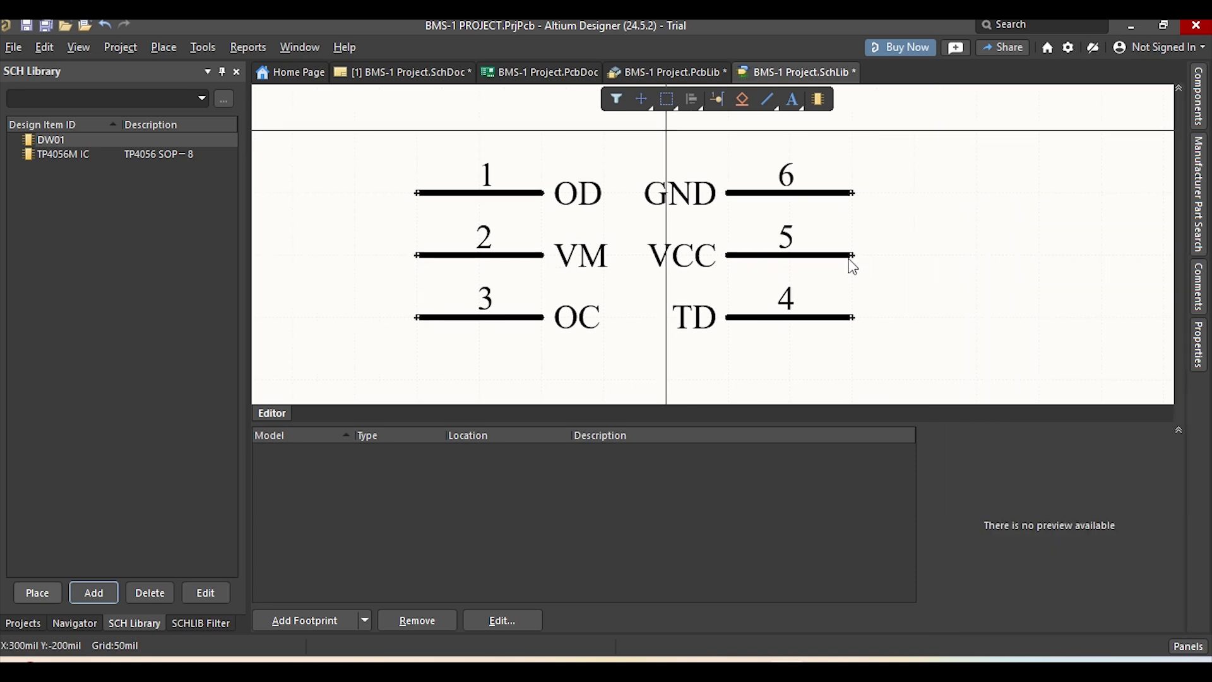
Compare the symbol's pin numbers and names with the DW01A in the reference charger circuit PDF, and return to the symbol
mouse_move(863, 660)
click(832, 607)
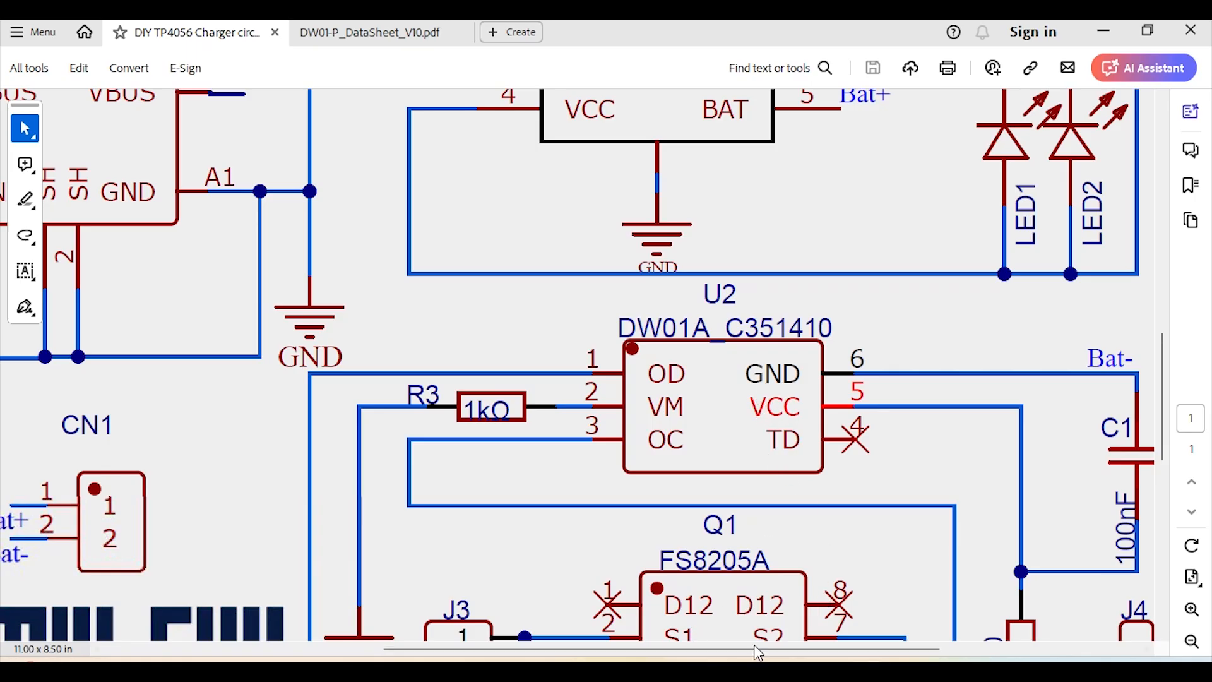
click(785, 660)
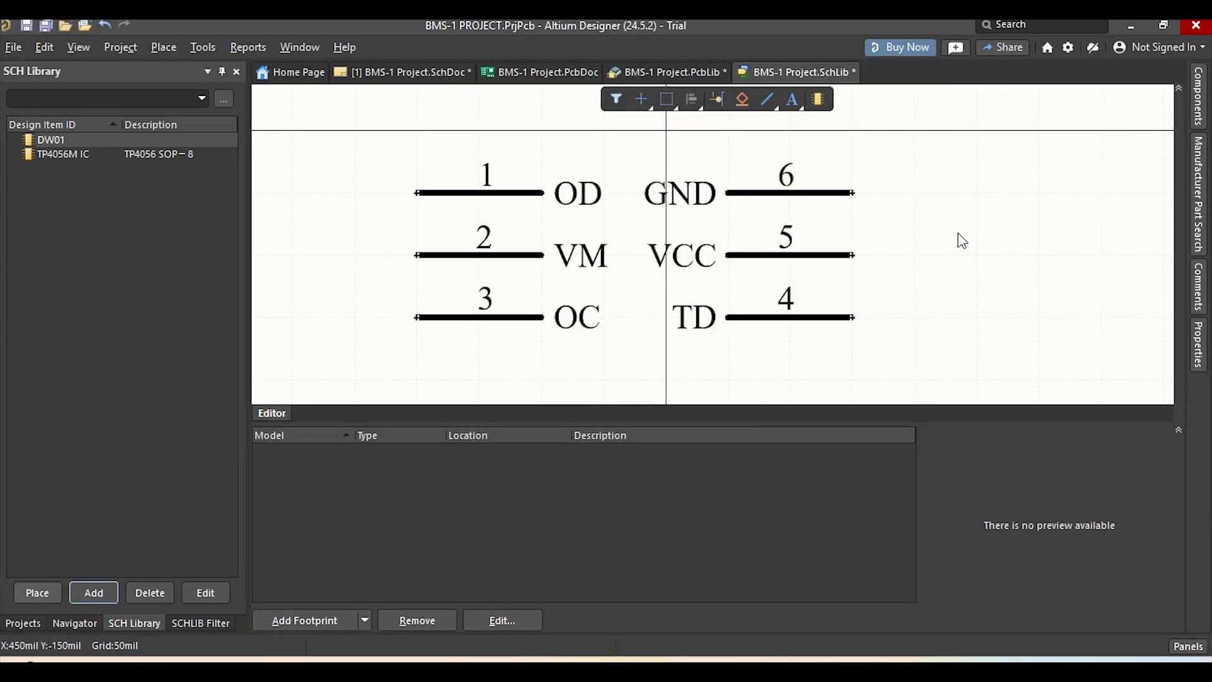
Move all six pins together 50 mil to the right, centring the two pin columns about the vertical axis
right_drag(960, 241, 898, 246)
ctrl+scroll(991, 246, down, 2)
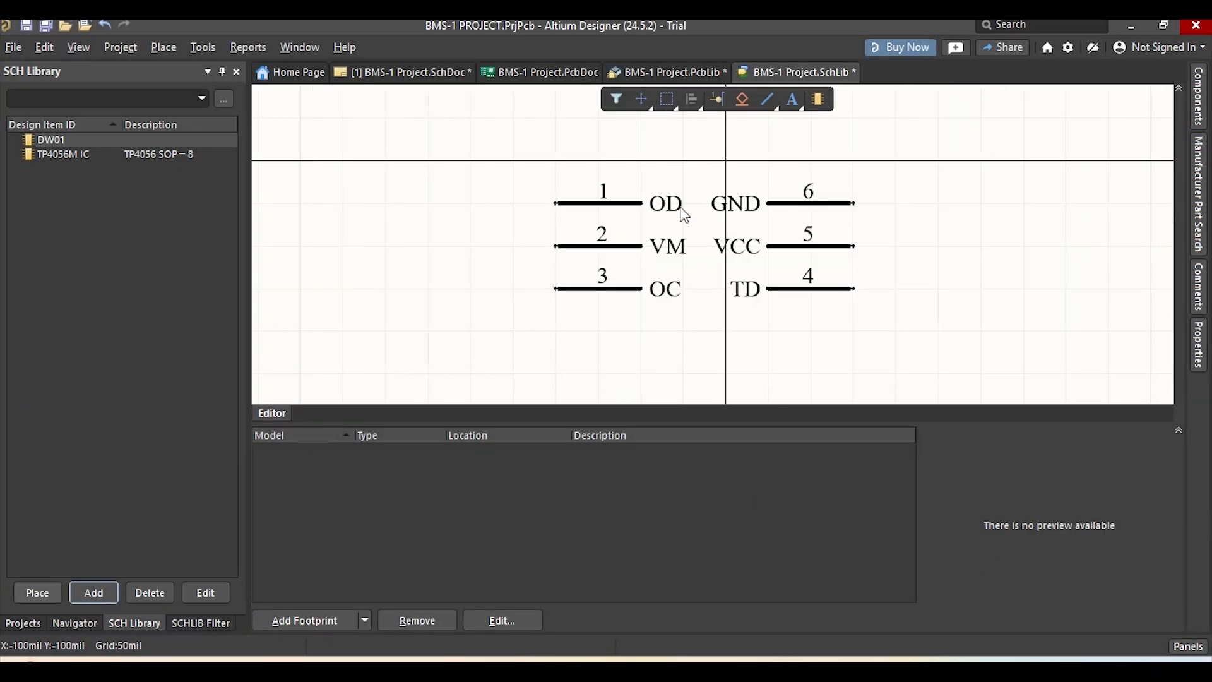
ctrl+scroll(727, 209, up, 1)
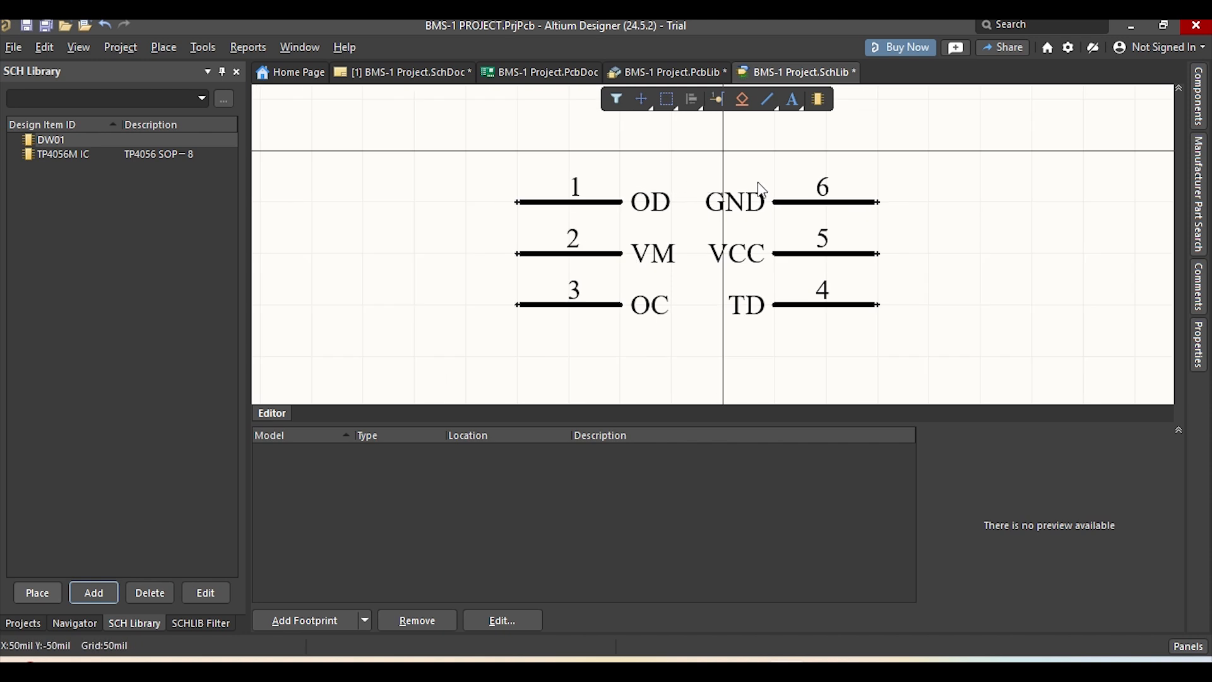
drag(447, 137, 997, 389)
drag(830, 201, 906, 202)
click(987, 246)
ctrl+scroll(840, 225, up, 1)
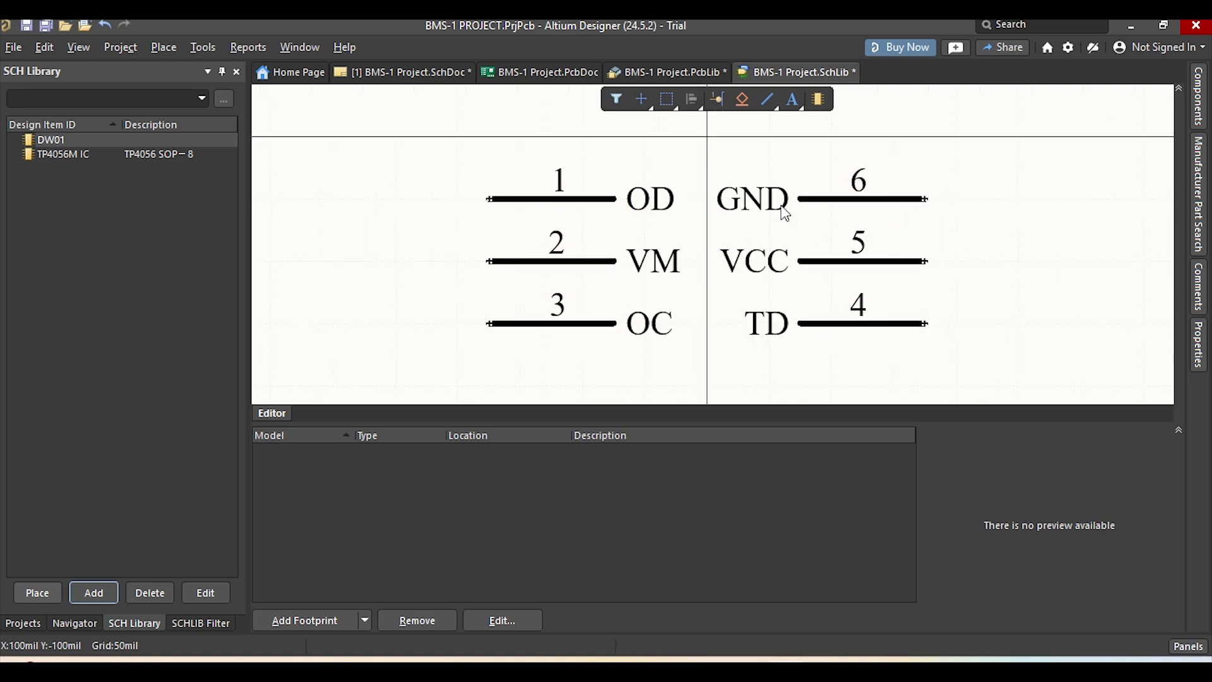
Try to place a body rectangle between the two pin columns starting at the OD pin, and undo the placement
click(158, 48)
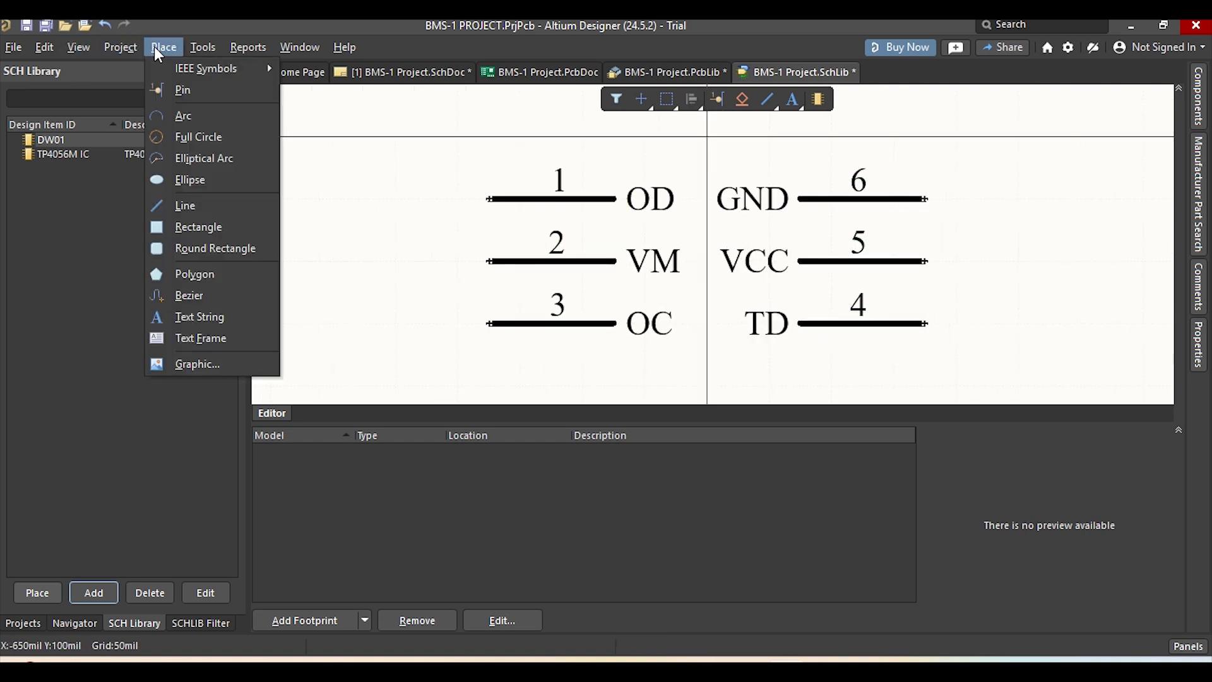
click(185, 231)
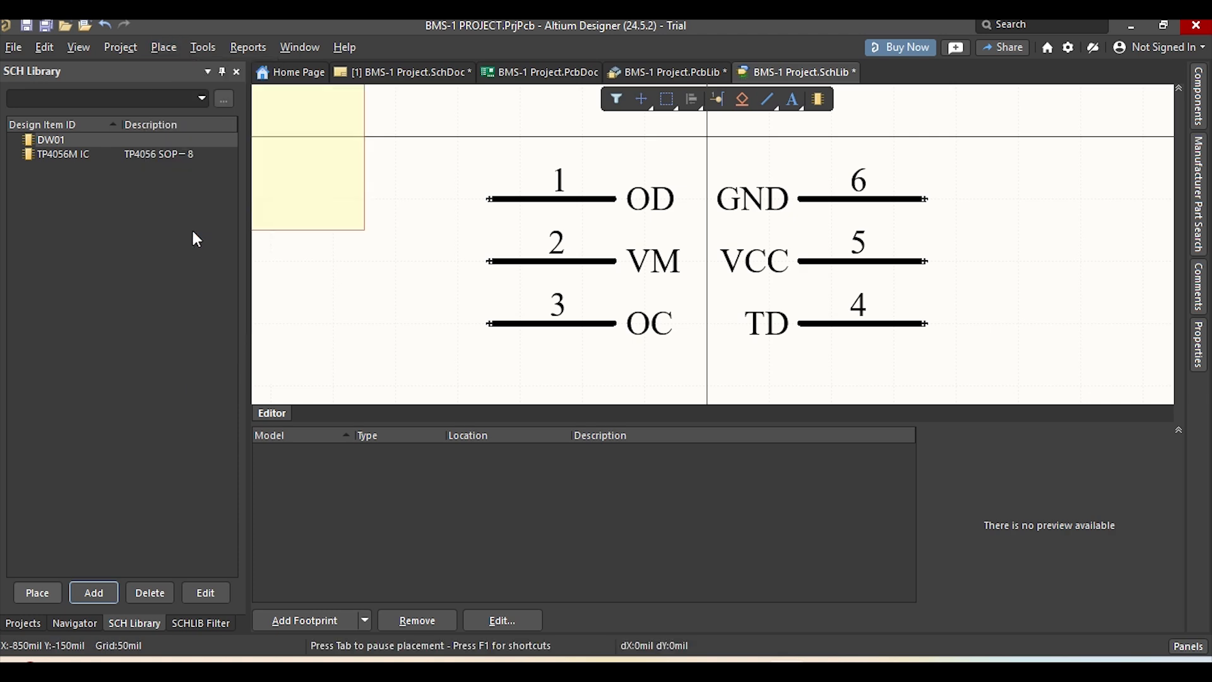
key(g)
ctrl+scroll(598, 304, down, 4)
ctrl+scroll(605, 311, up, 2)
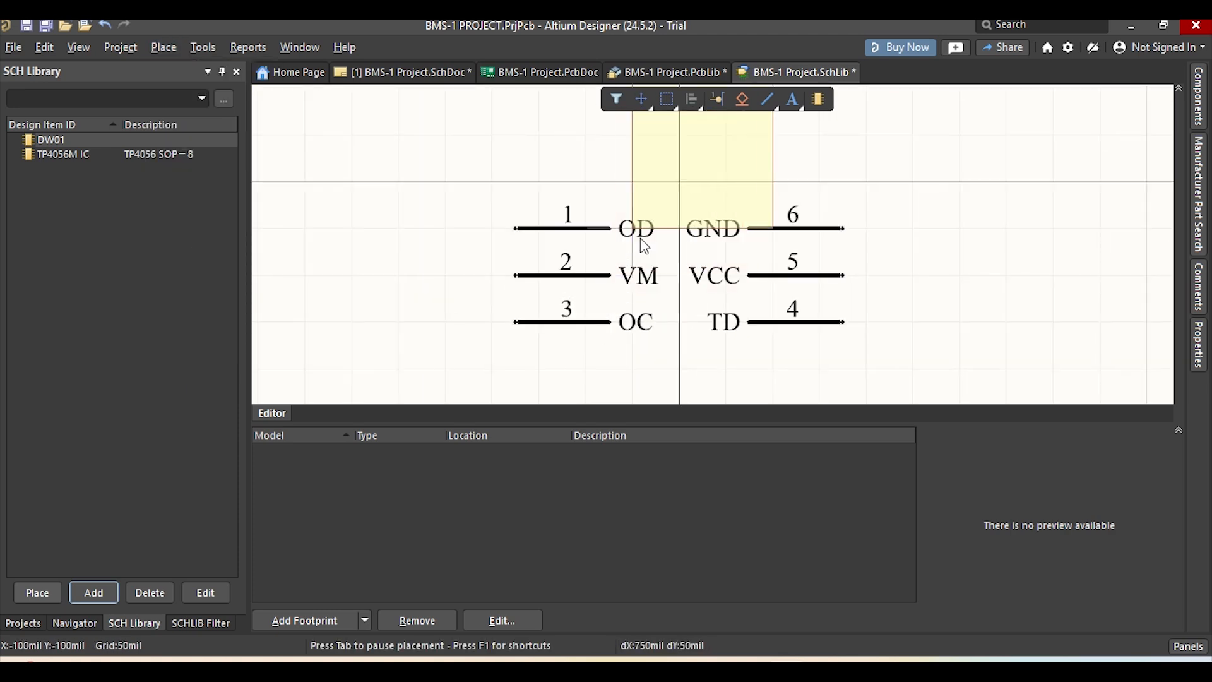
key(g)
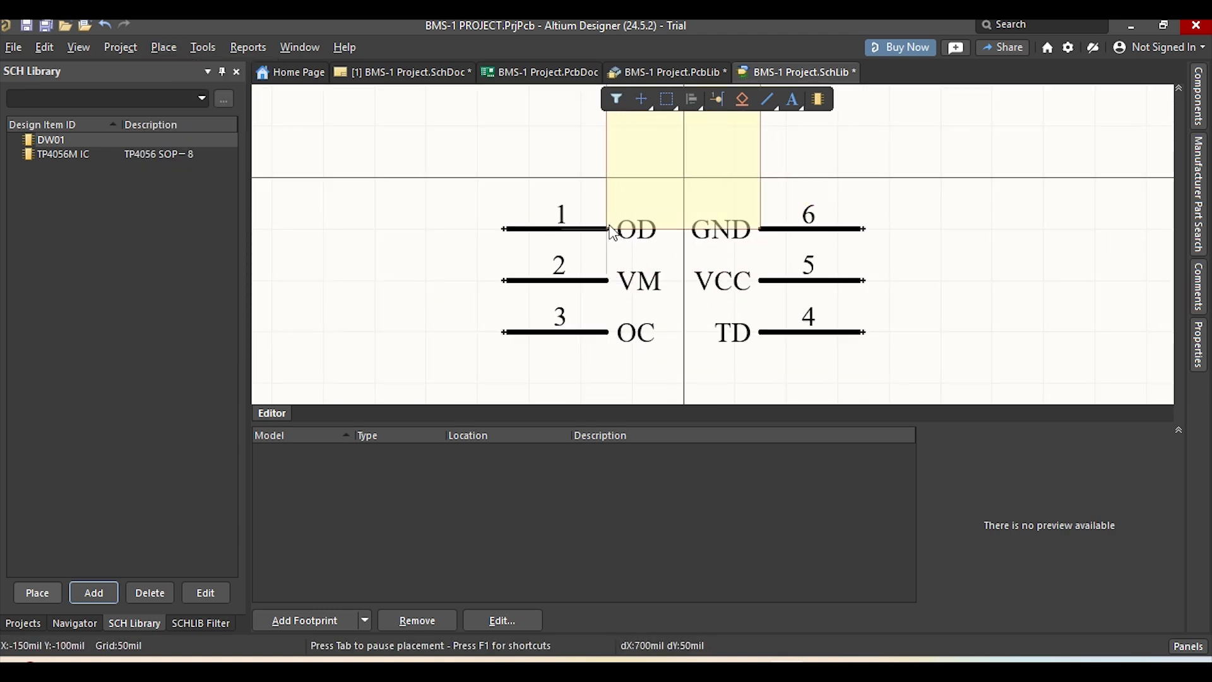
click(611, 231)
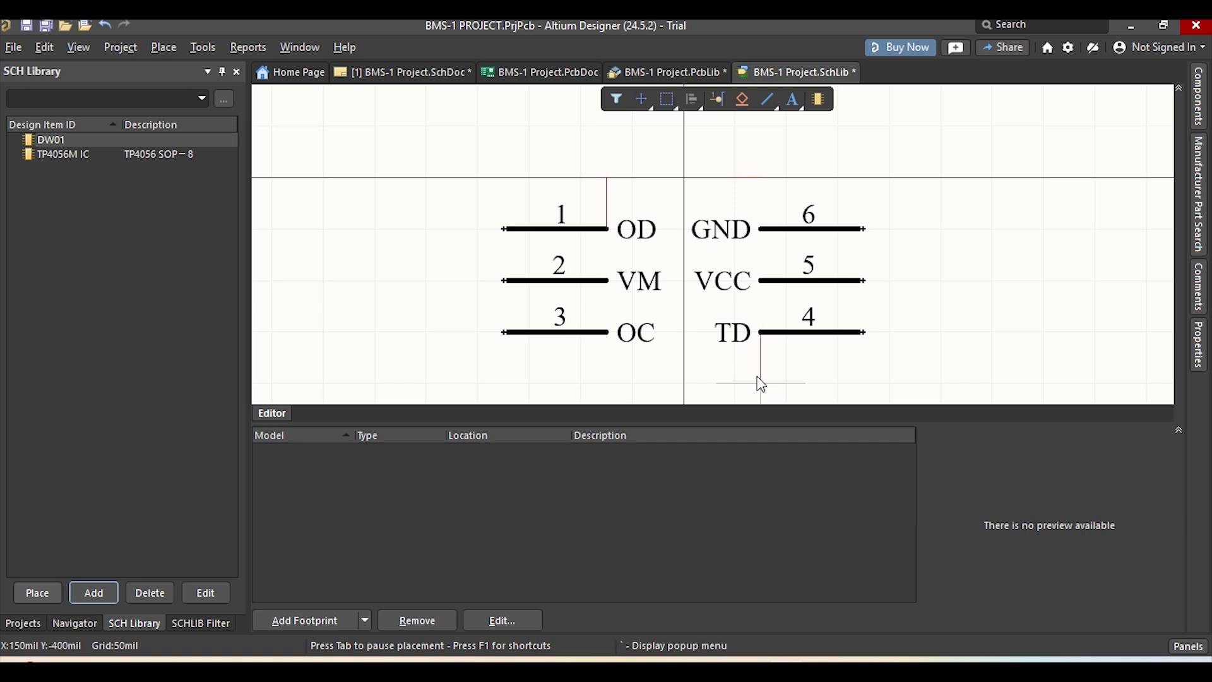
click(615, 377)
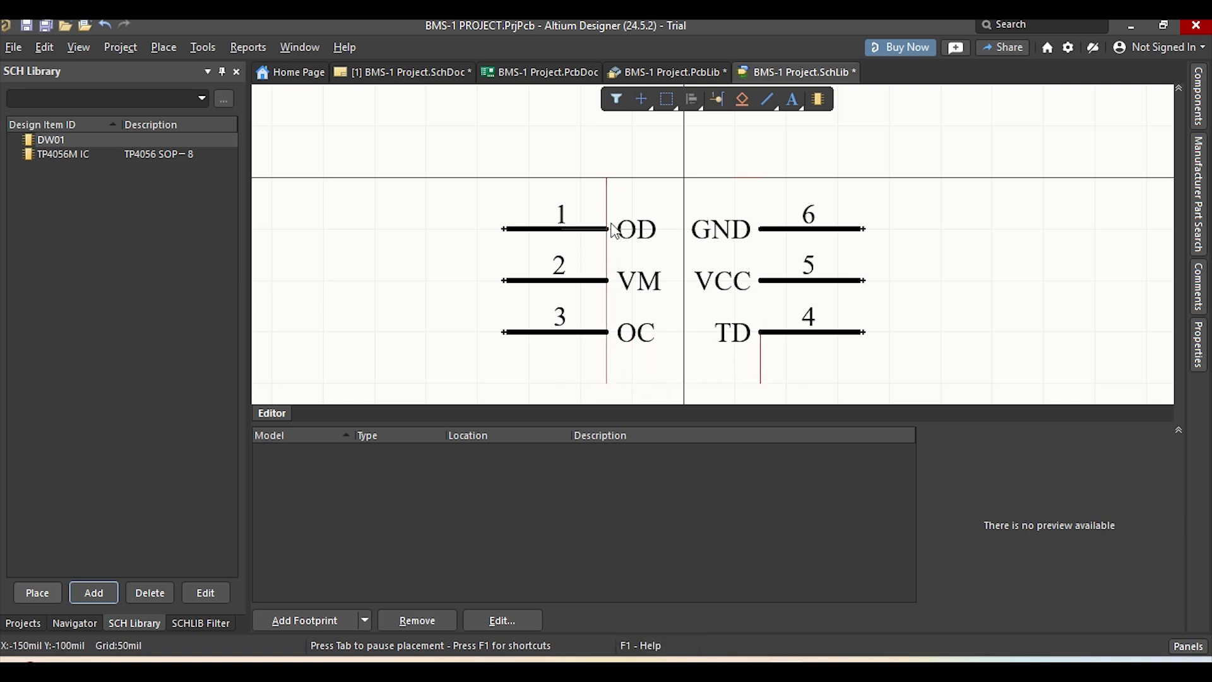
right_click(781, 185)
right_click(782, 185)
right_click(710, 135)
click(580, 154)
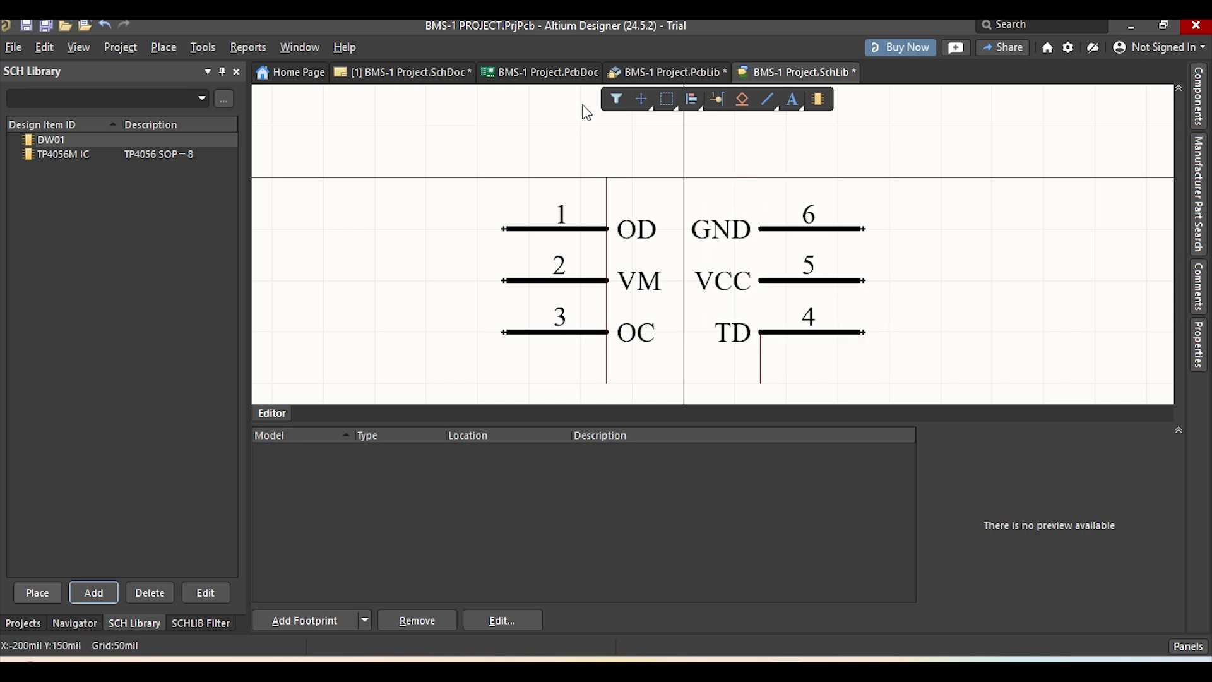
key(ctrl+z)
key(ctrl+z)
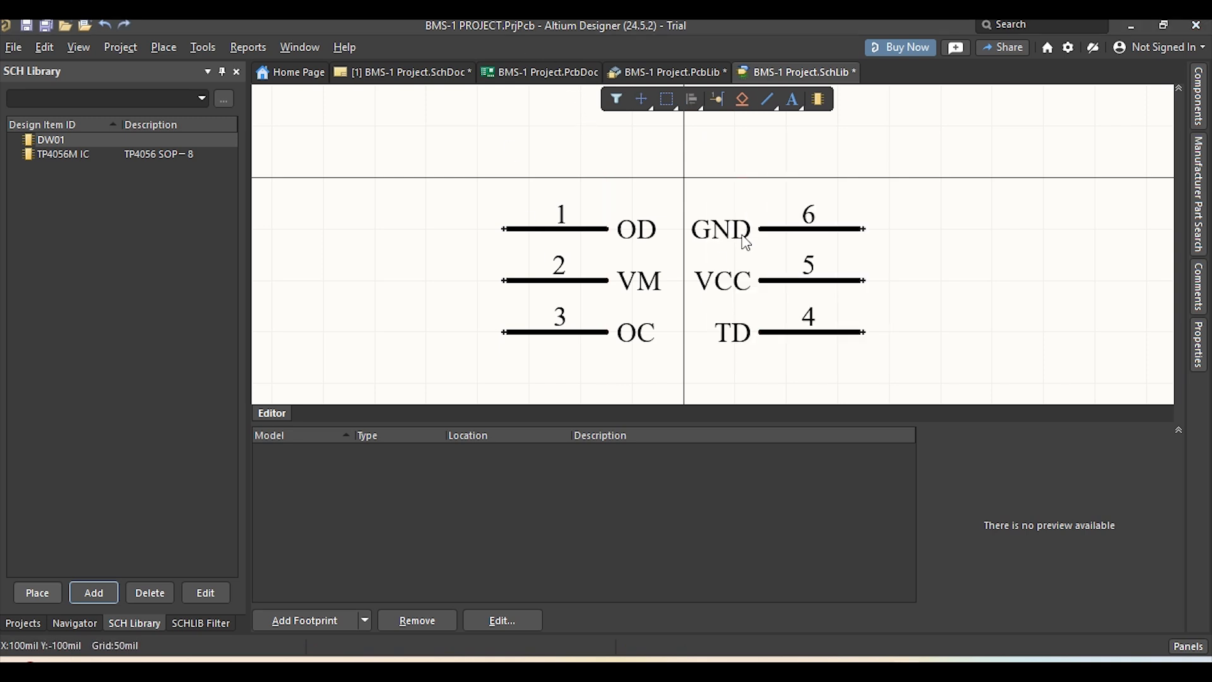
Place a 300 by 400 mil body rectangle between the two pin columns, with its upper edge on the horizontal axis
click(158, 48)
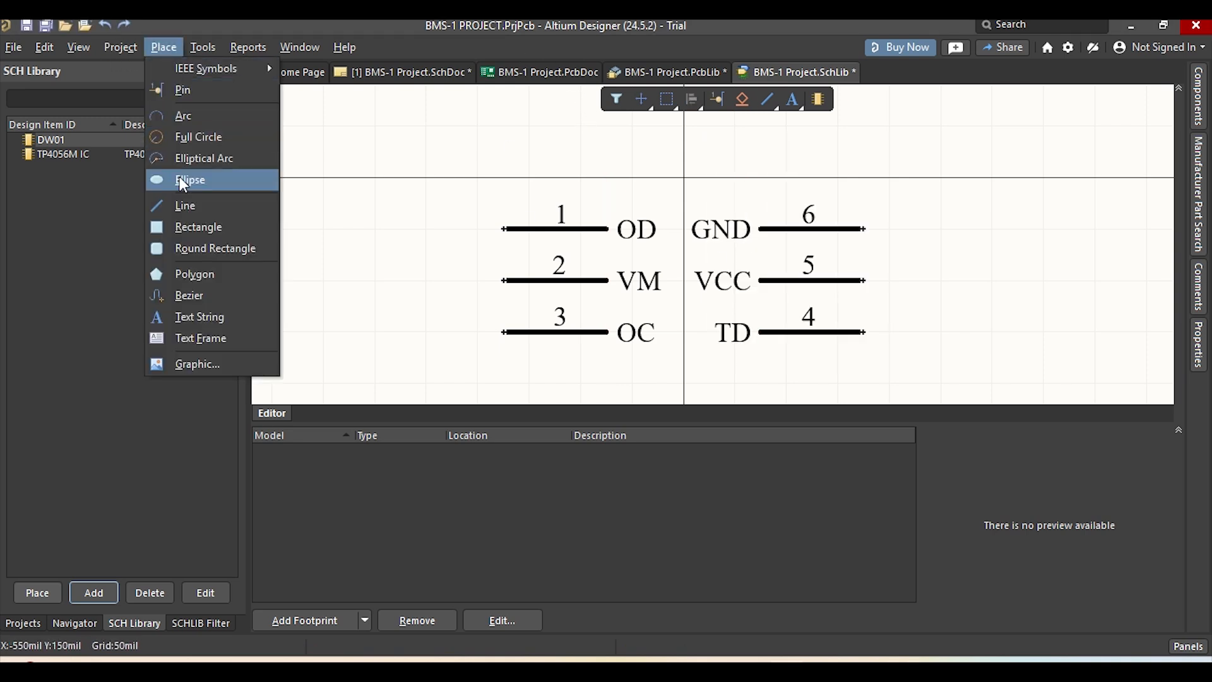
click(200, 228)
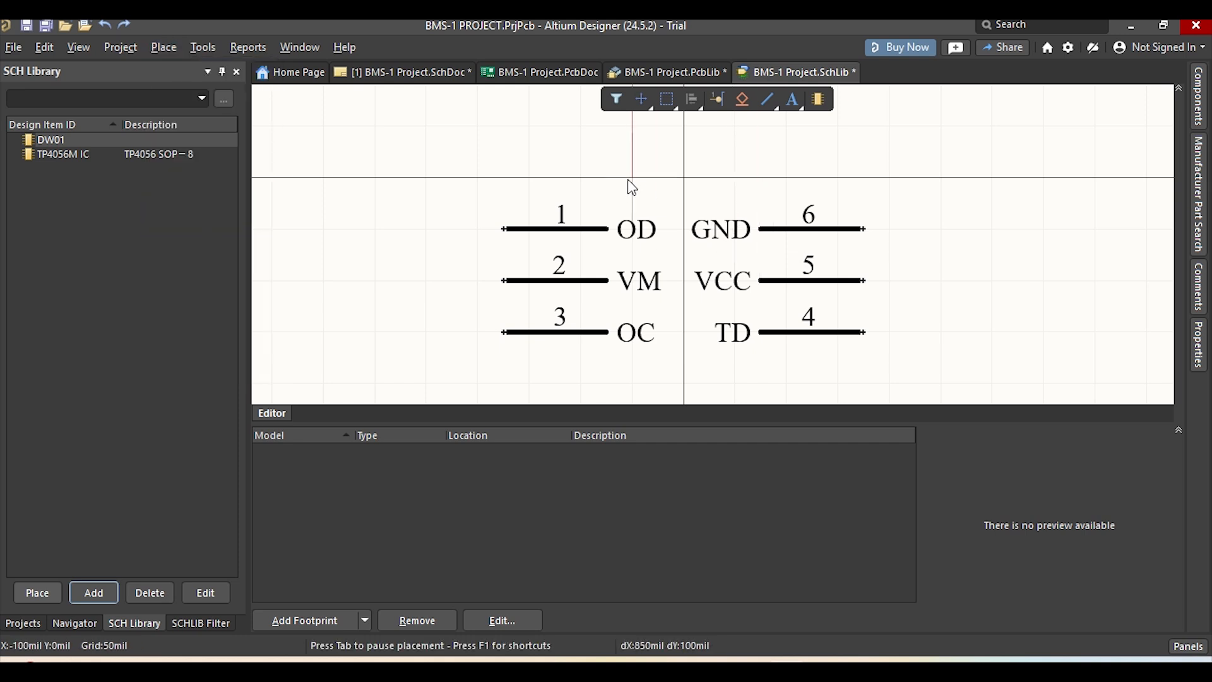
click(608, 178)
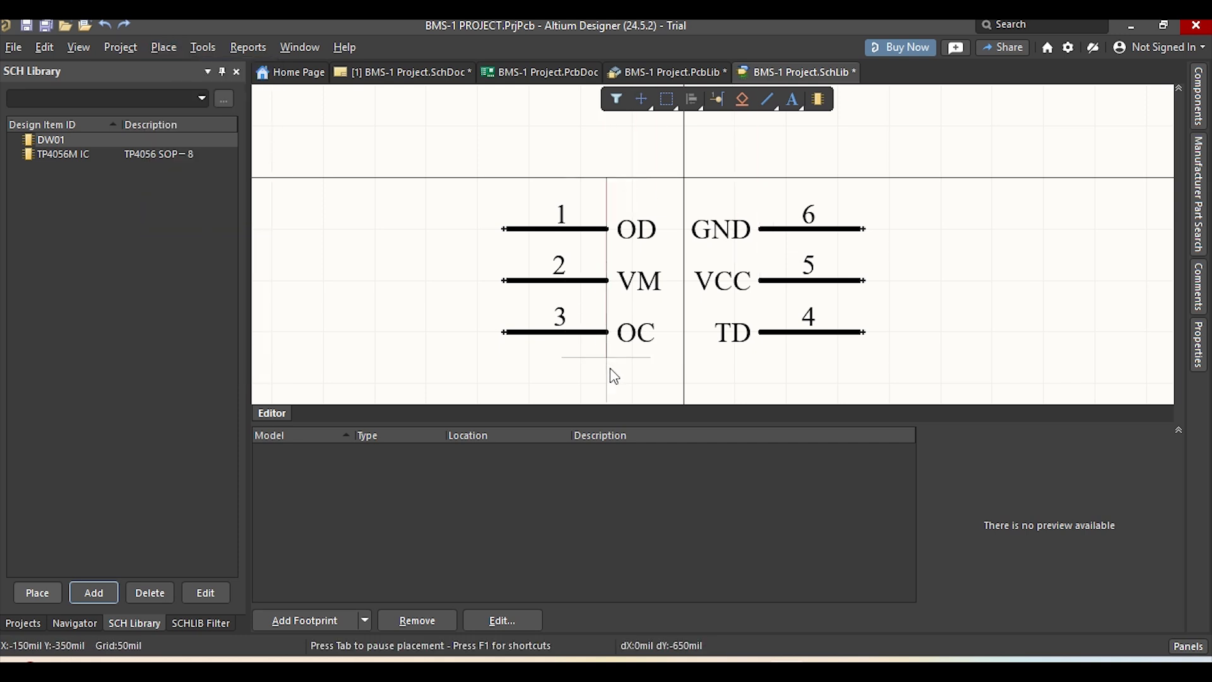
click(756, 392)
click(765, 178)
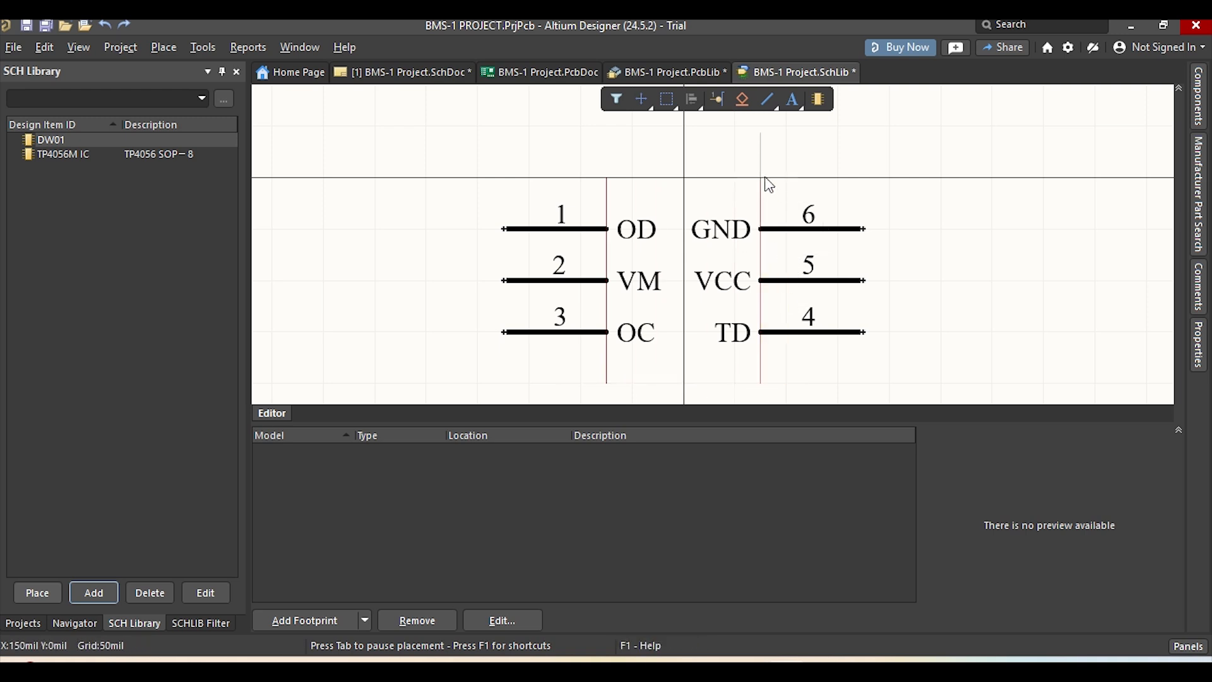
click(608, 179)
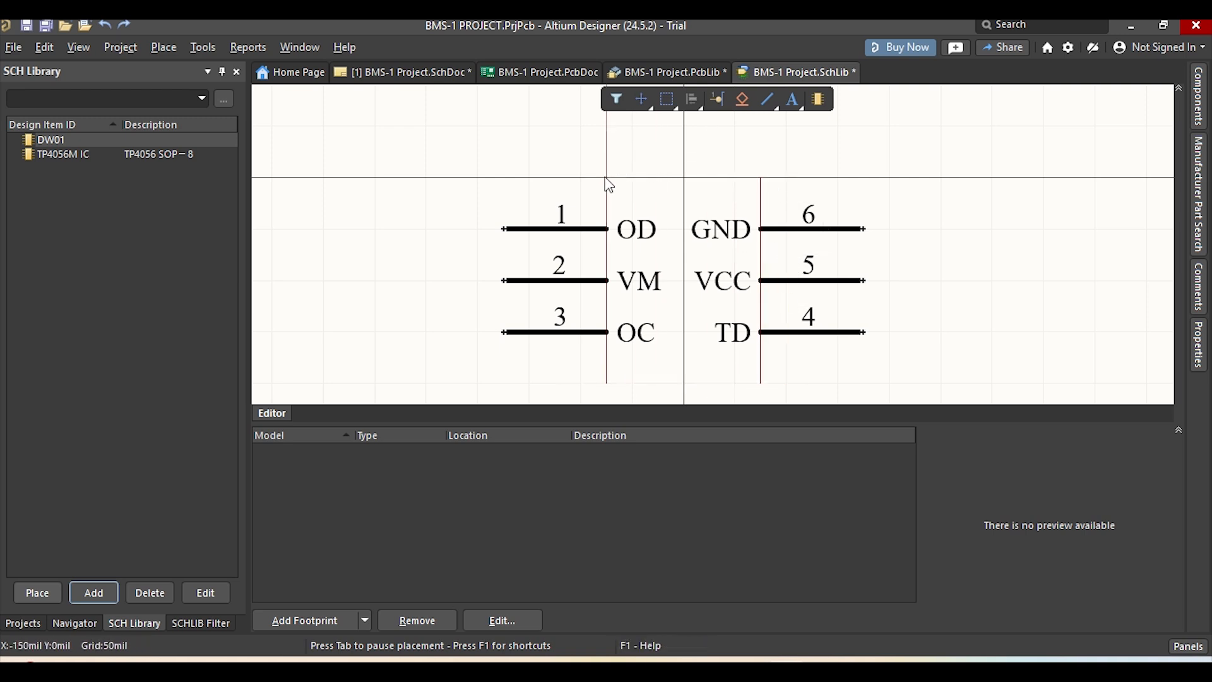
click(761, 385)
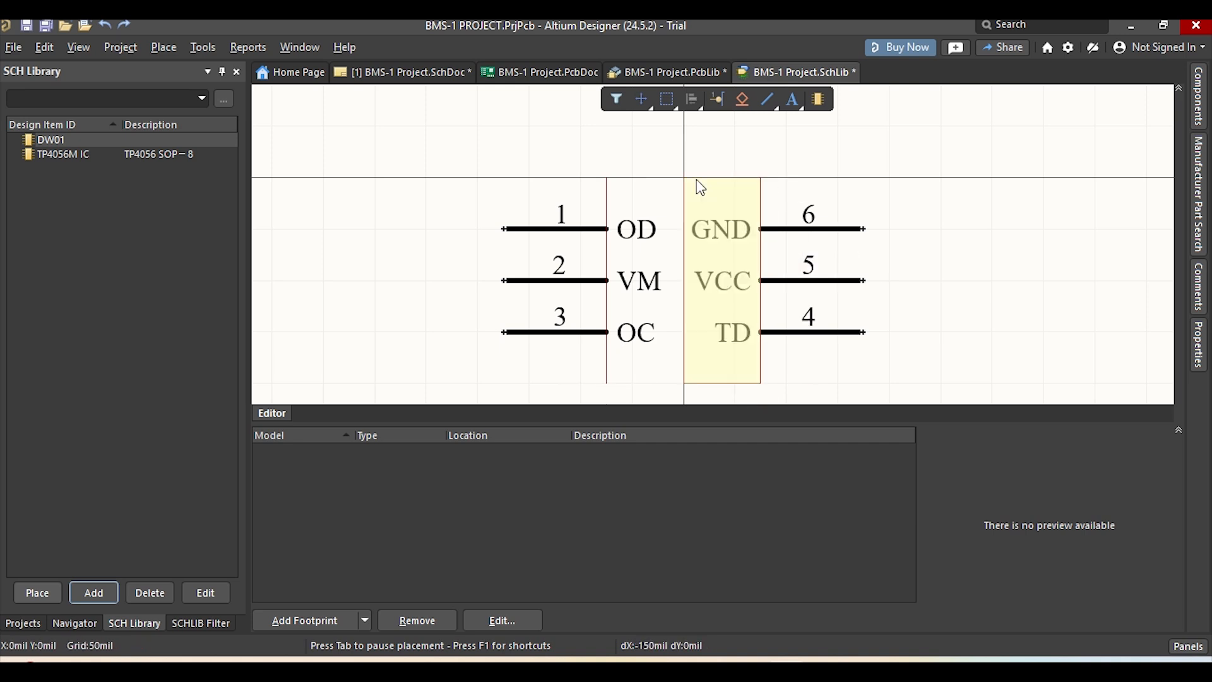
click(600, 174)
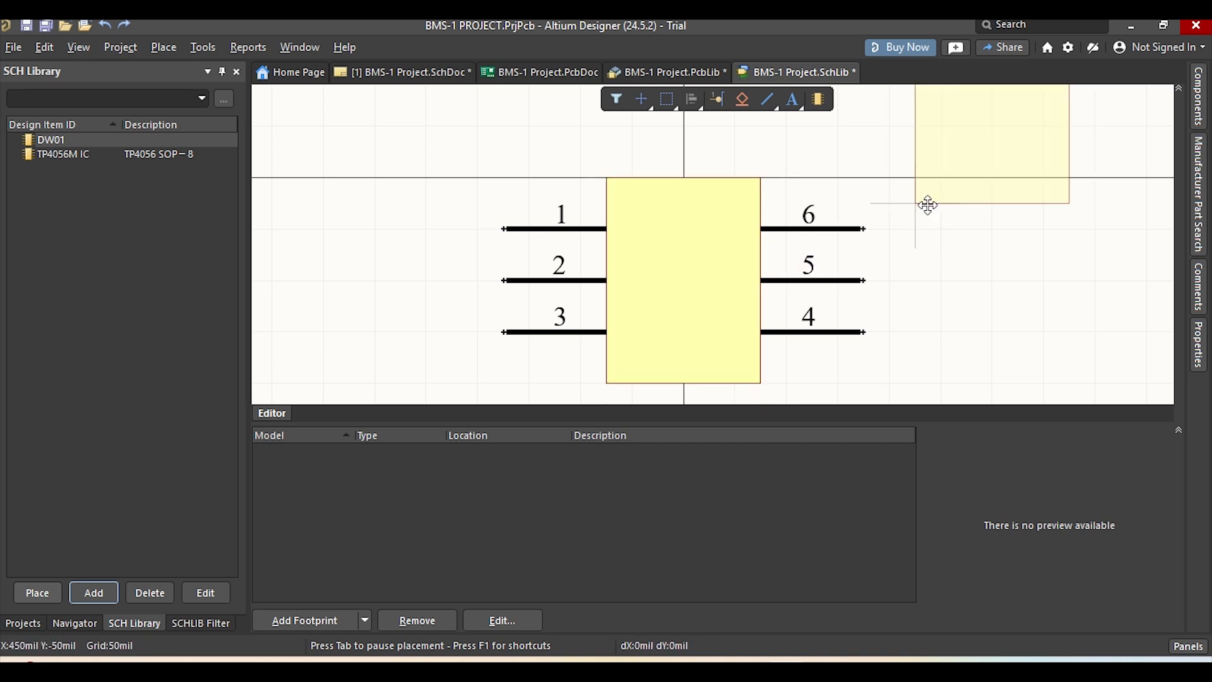
right_click(925, 203)
Make the body rectangle transparent and set its border colour to black
right_drag(883, 183, 871, 136)
click(703, 188)
double_click(707, 195)
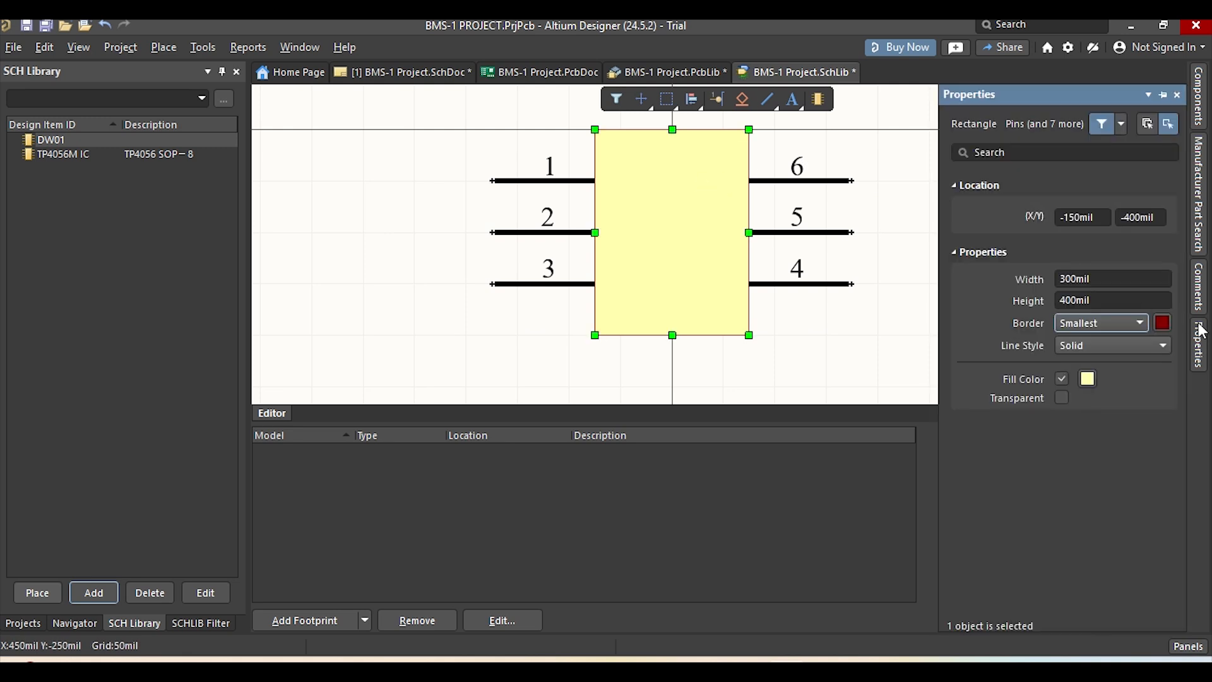
click(1062, 397)
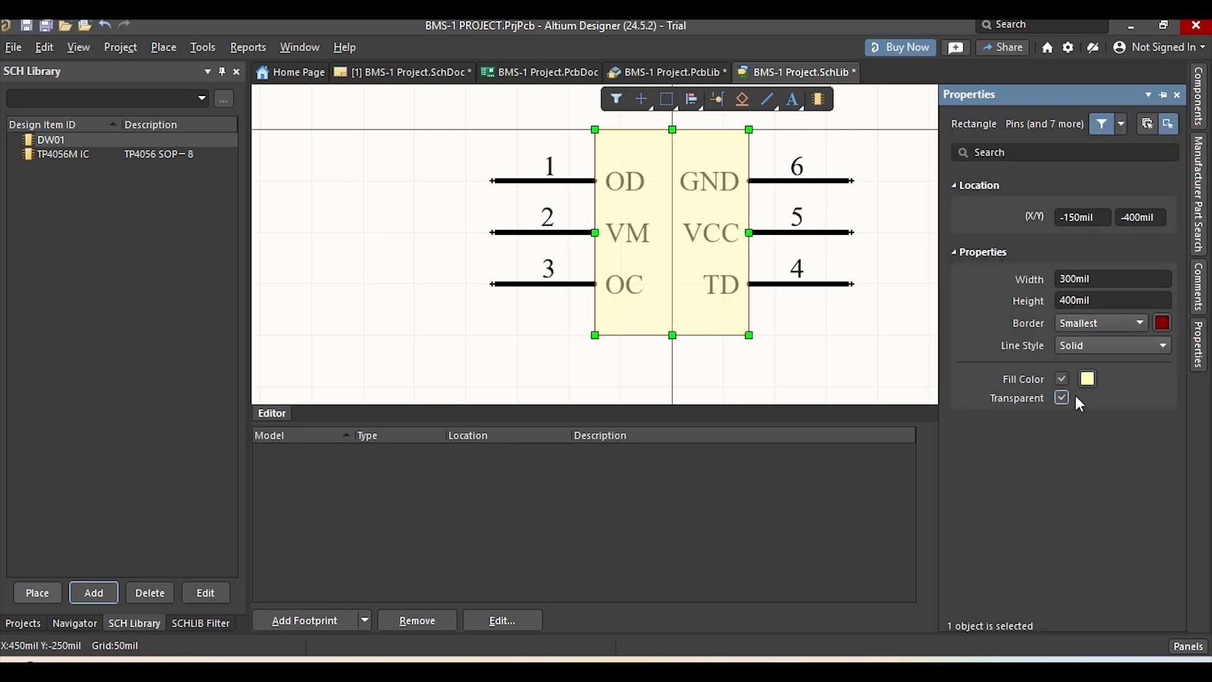
click(1161, 323)
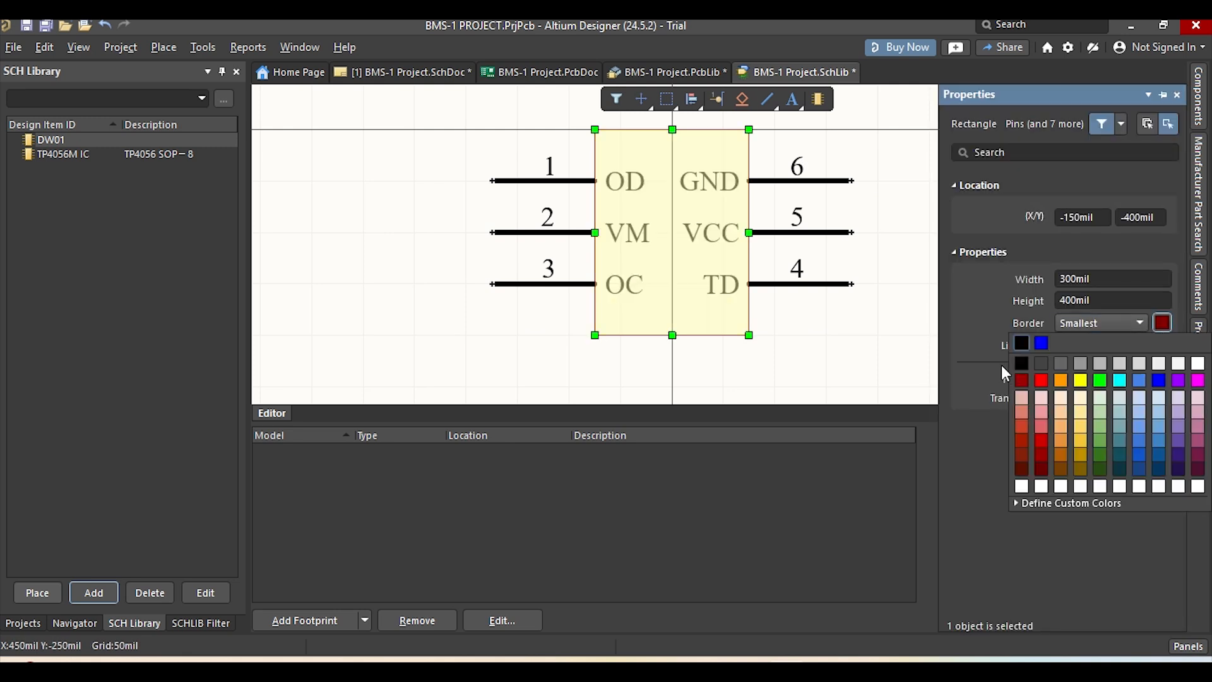
click(1072, 346)
Try the Dashed, Dotted and Dash dotted line styles on the rectangle's border, and return it to Solid
click(1110, 345)
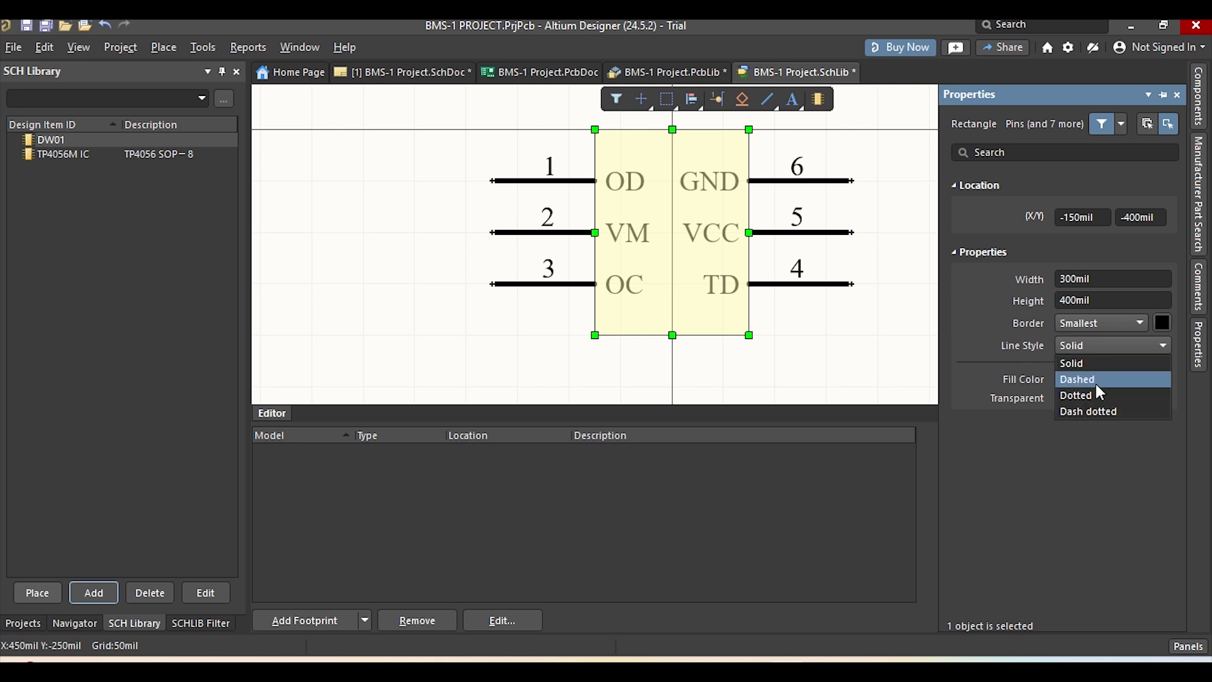
click(1096, 380)
click(1106, 347)
click(1101, 395)
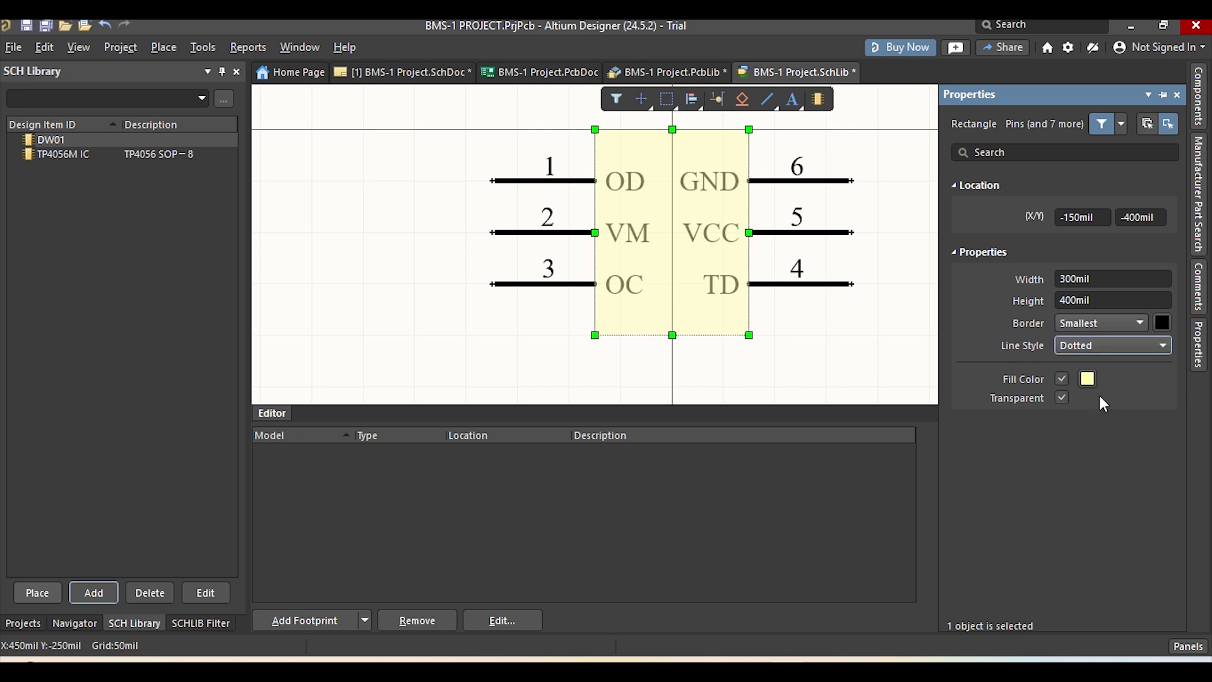
click(1106, 345)
click(1096, 411)
click(1101, 347)
click(1101, 364)
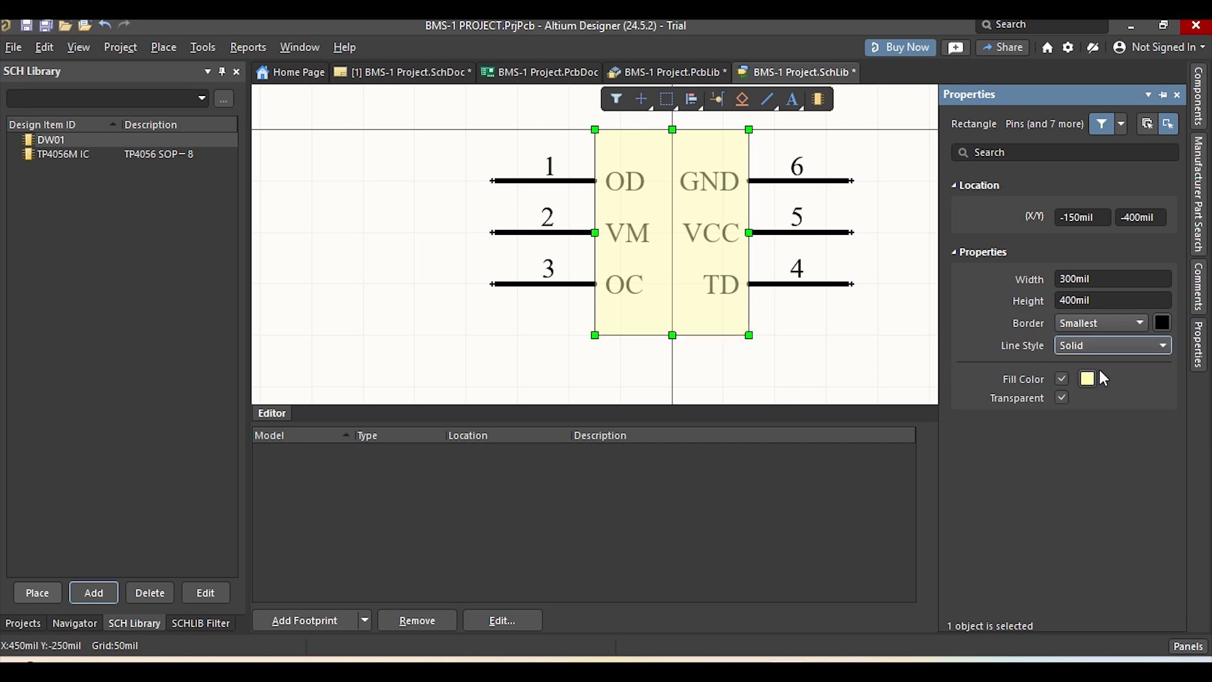
Deselect the body rectangle and save the schematic library with the DW01 symbol
click(903, 283)
right_drag(903, 283, 837, 320)
right_drag(769, 193, 909, 176)
key(ctrl+s)
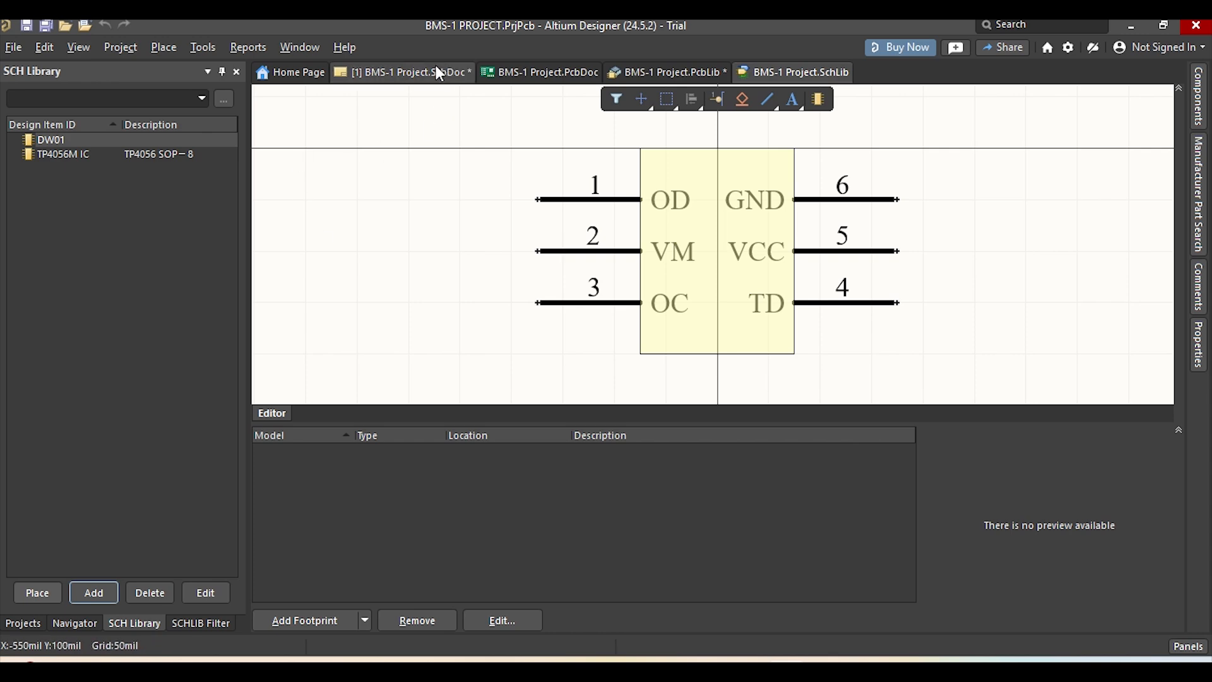
Open the BMS-1 Project schematic and delete the DW01 component already placed below the TP4056M IC
click(418, 73)
right_drag(944, 323, 884, 344)
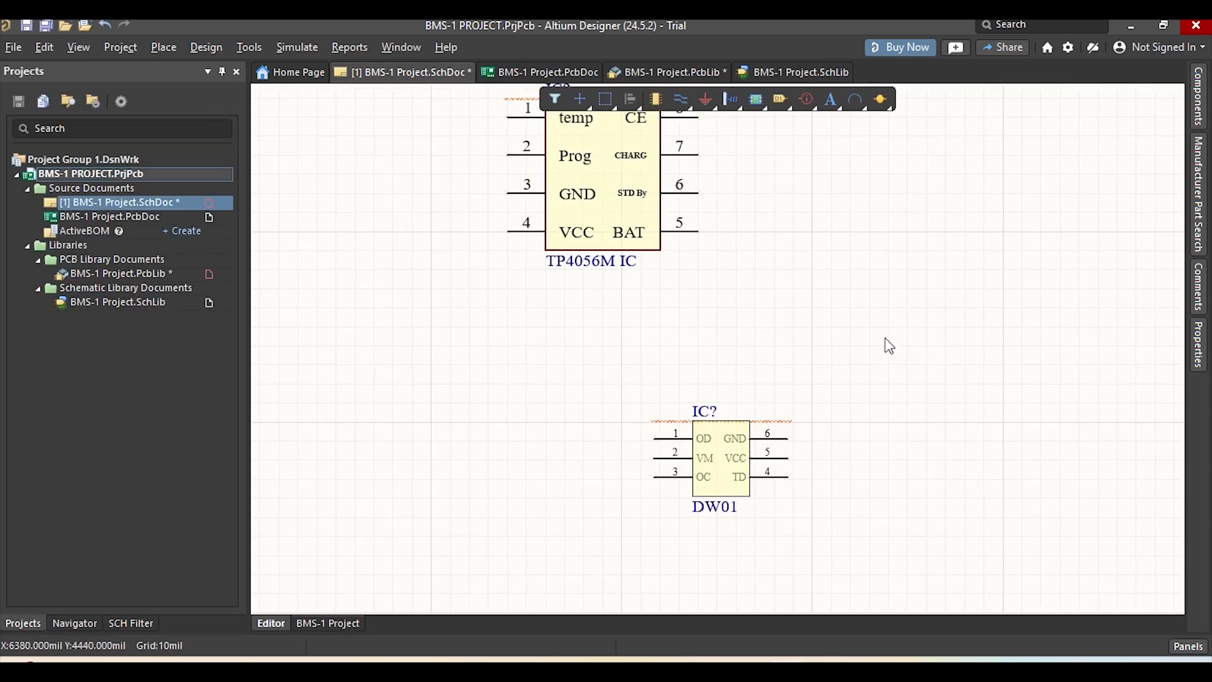
click(712, 464)
key(Delete)
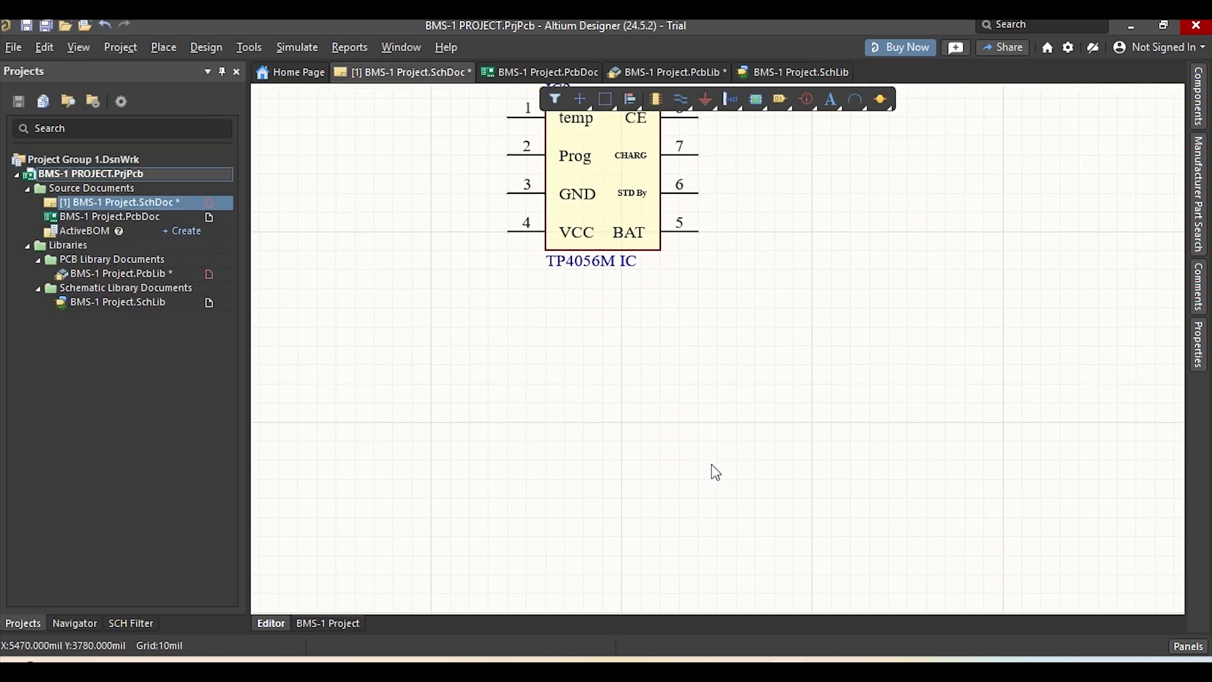
Place one DW01 from the BMS-1 Project schematic library below the TP4056M IC
right_drag(827, 241, 864, 364)
click(1202, 95)
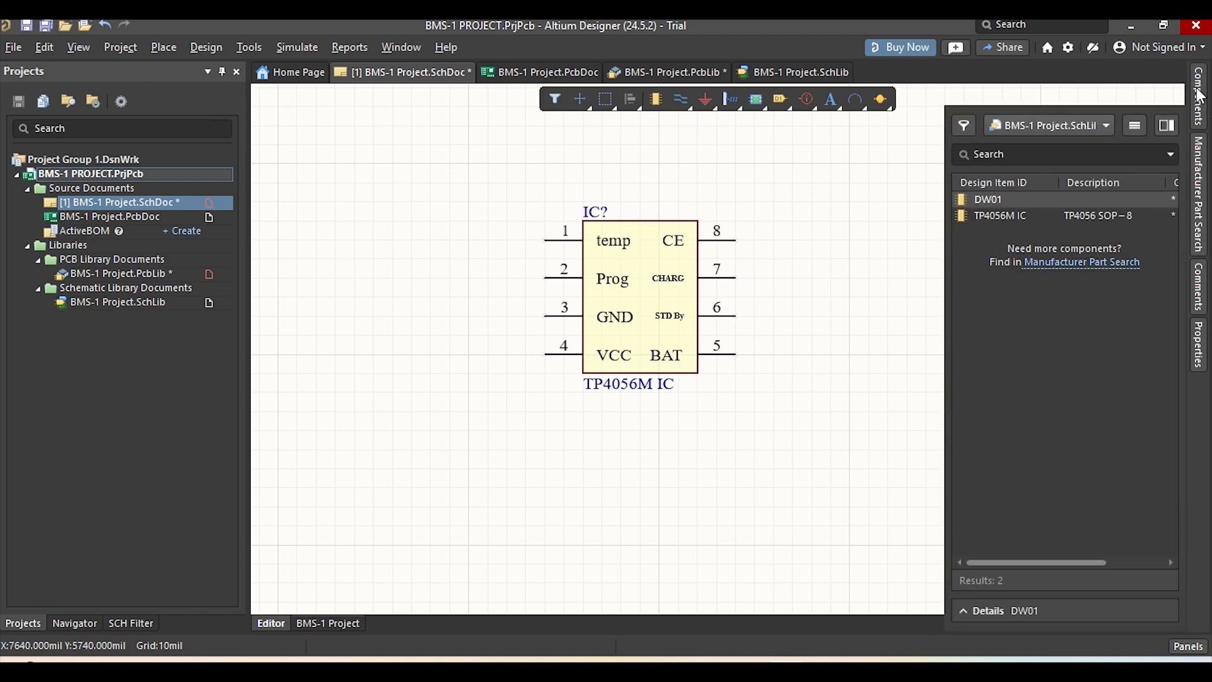
drag(1004, 203, 582, 443)
click(581, 444)
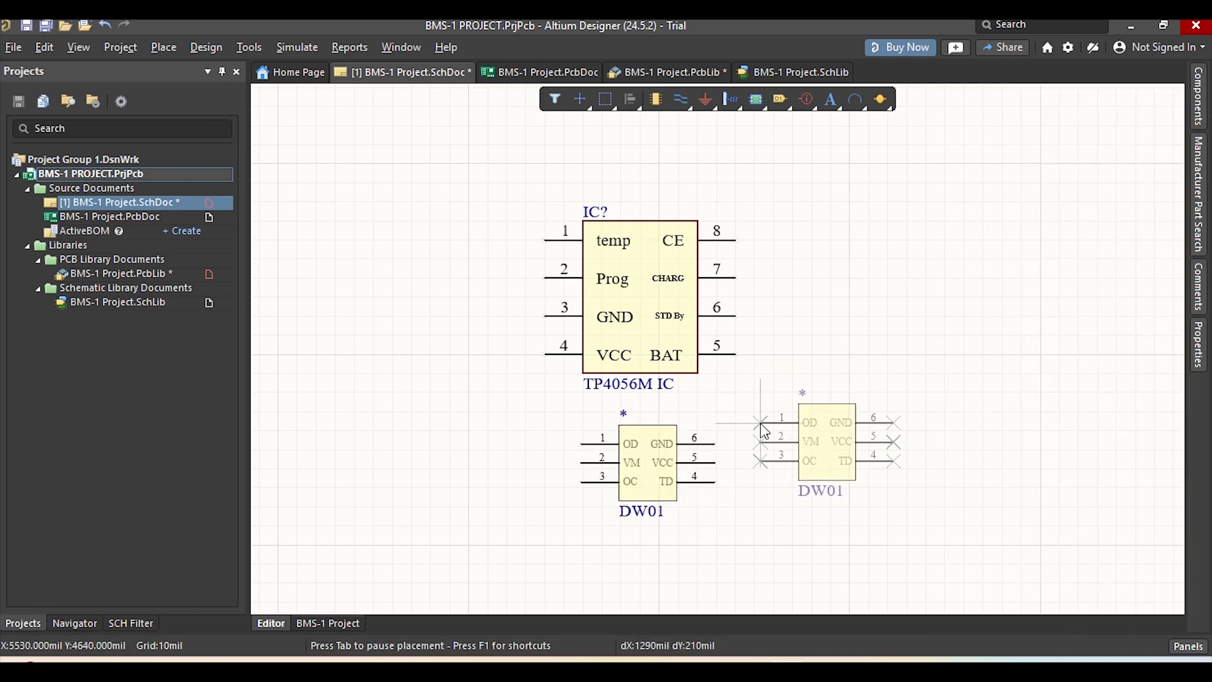
key(Escape)
key(Escape)
Set the DW01's designator to IC? and move the component to the right of the TP4056M IC
double_click(655, 453)
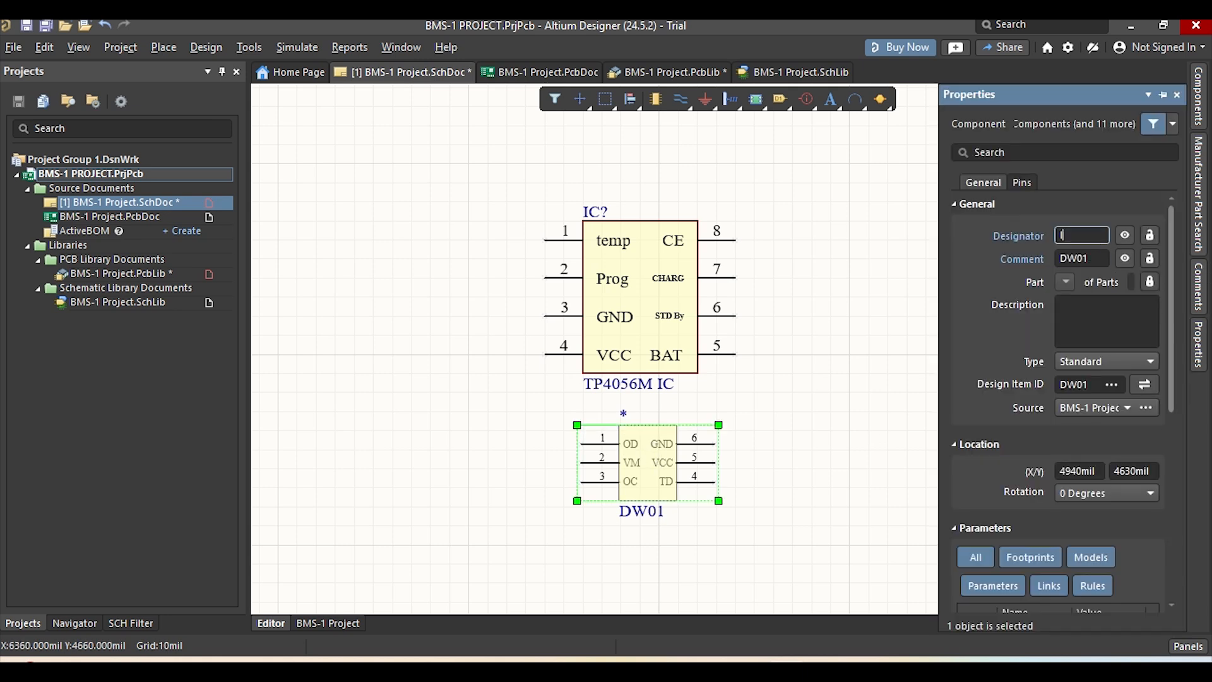
click(720, 297)
drag(650, 470, 1002, 263)
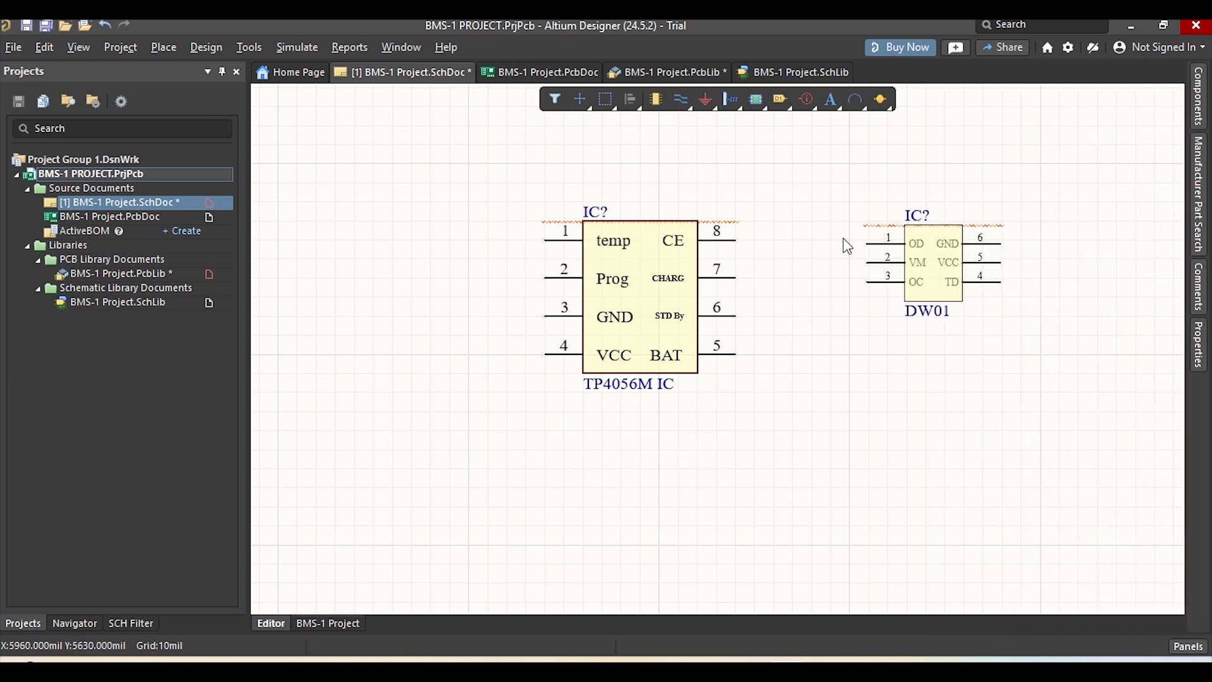